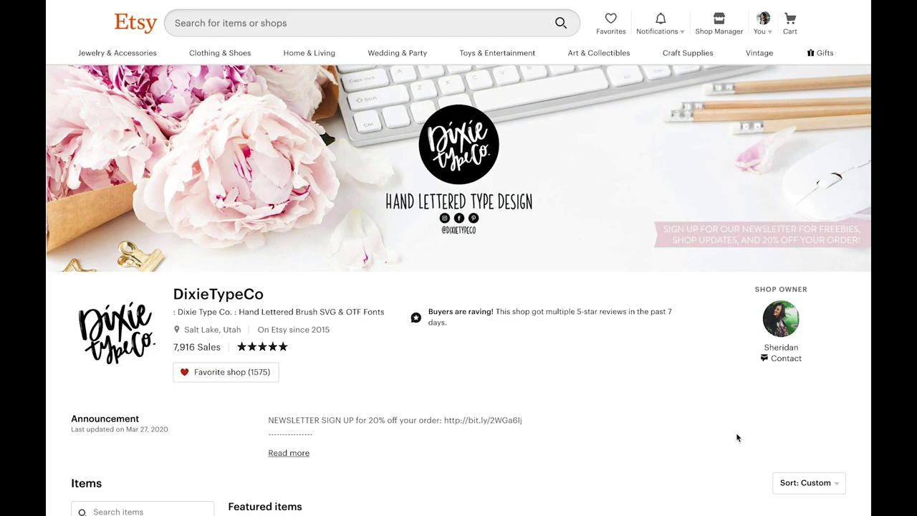
Step: Scroll the DixieTypeCo All Items grid down to the Fresh Linens SVG Font listing
scroll(737, 437, down, 2)
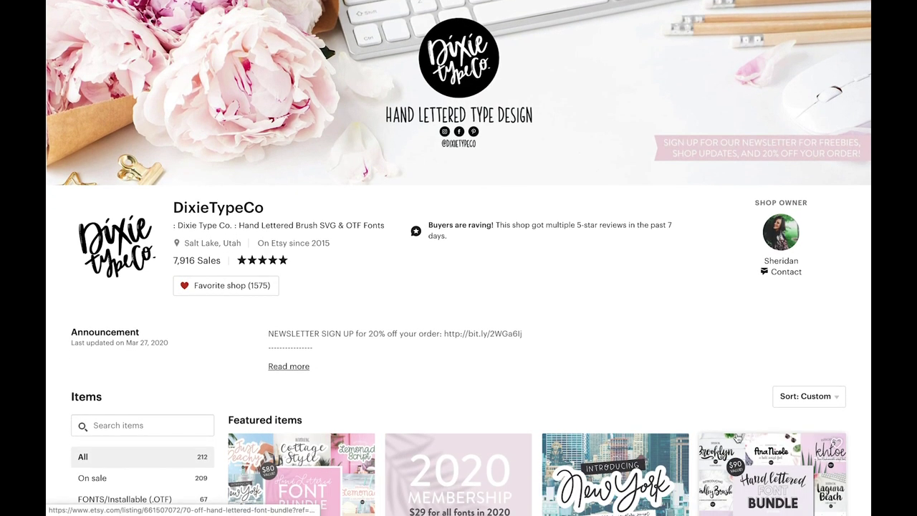
scroll(737, 437, down, 3)
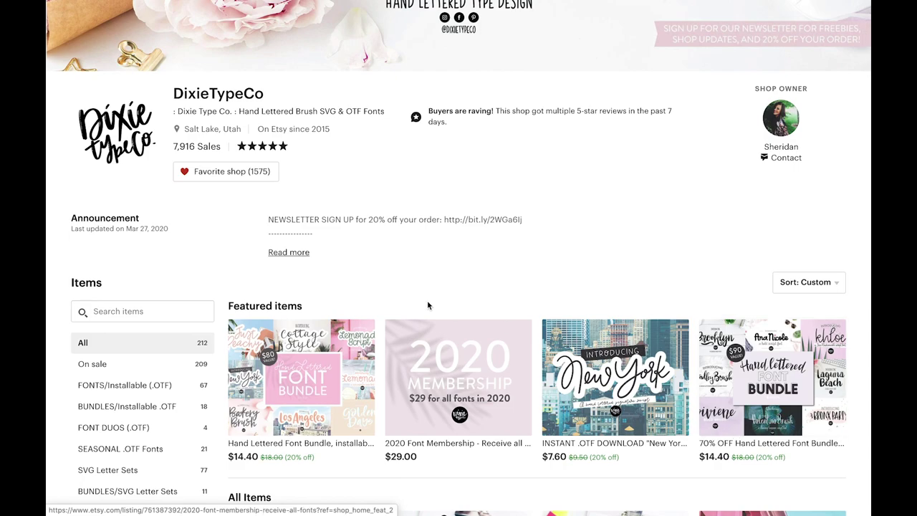
scroll(427, 305, down, 3)
scroll(428, 306, down, 3)
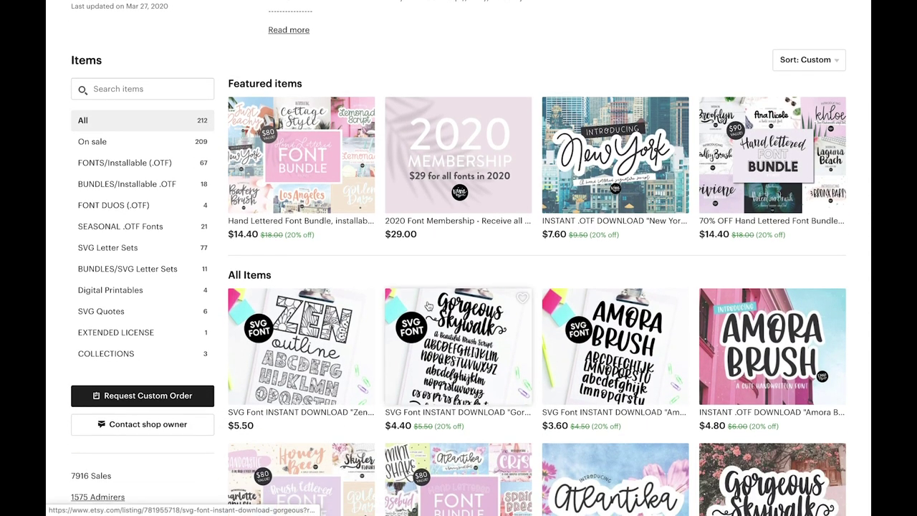
scroll(427, 305, down, 2)
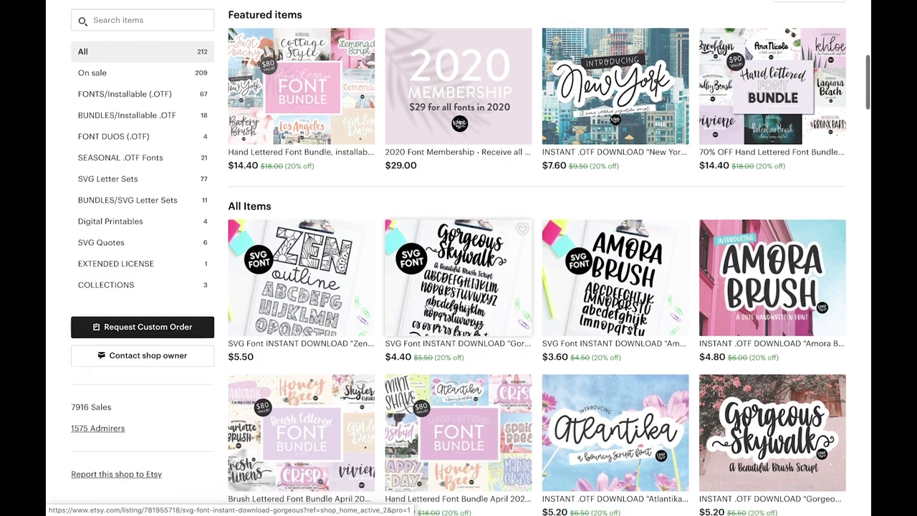
scroll(427, 305, down, 3)
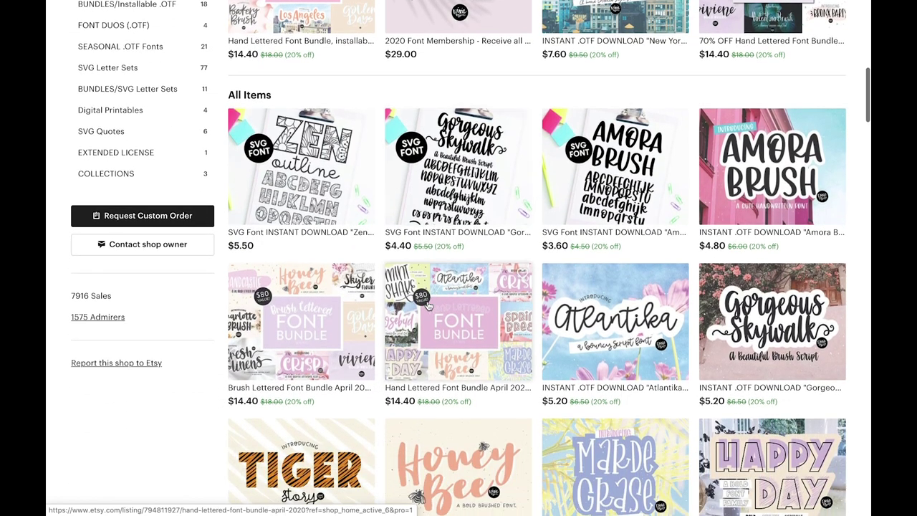
scroll(428, 305, down, 12)
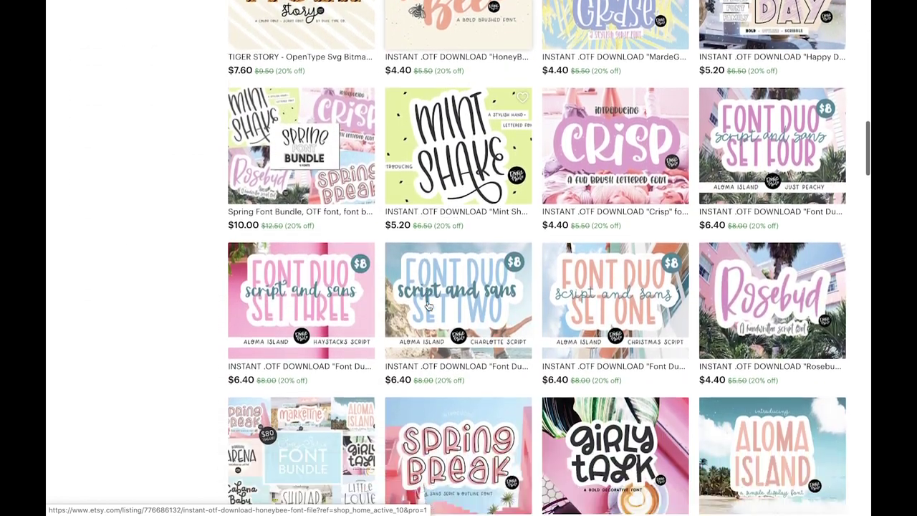
scroll(427, 305, down, 11)
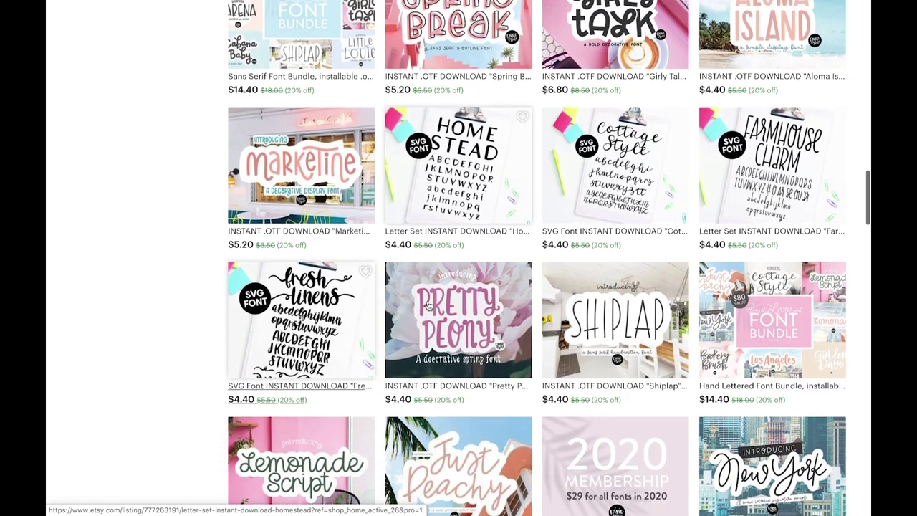
scroll(428, 305, down, 1)
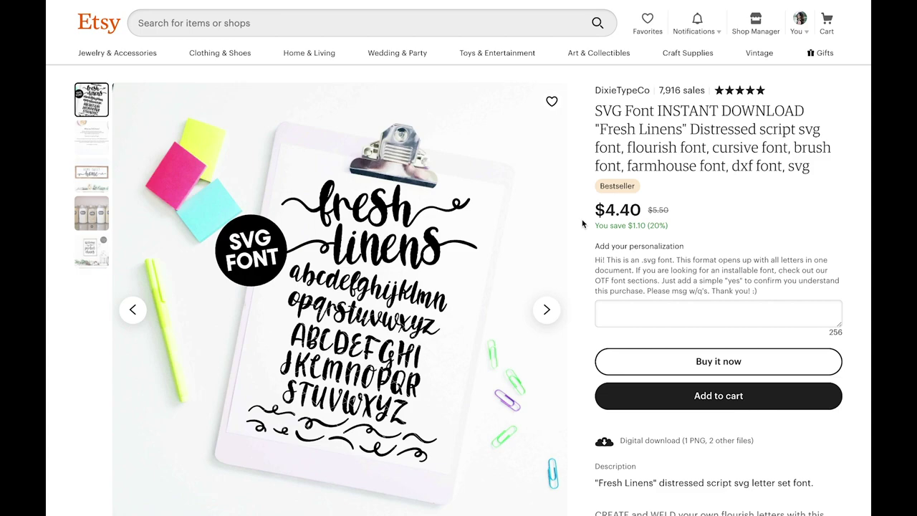
scroll(582, 224, down, 2)
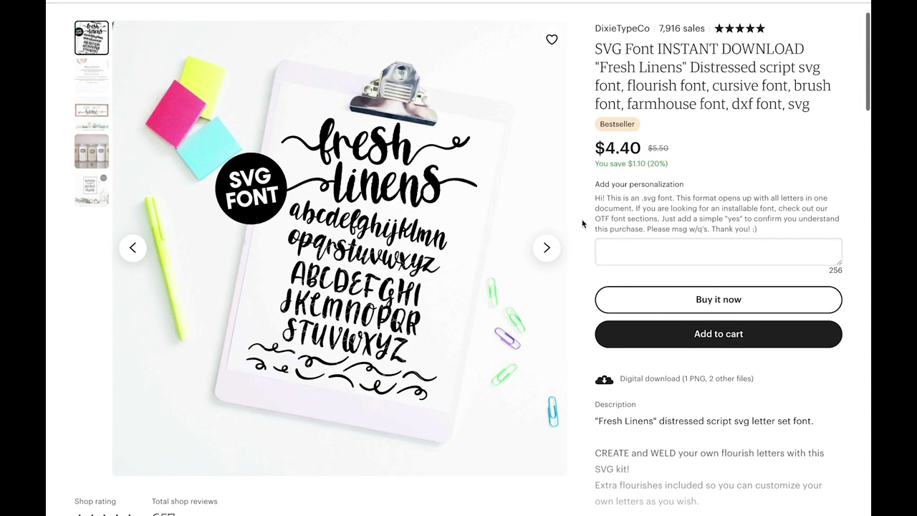
scroll(615, 158, up, 1)
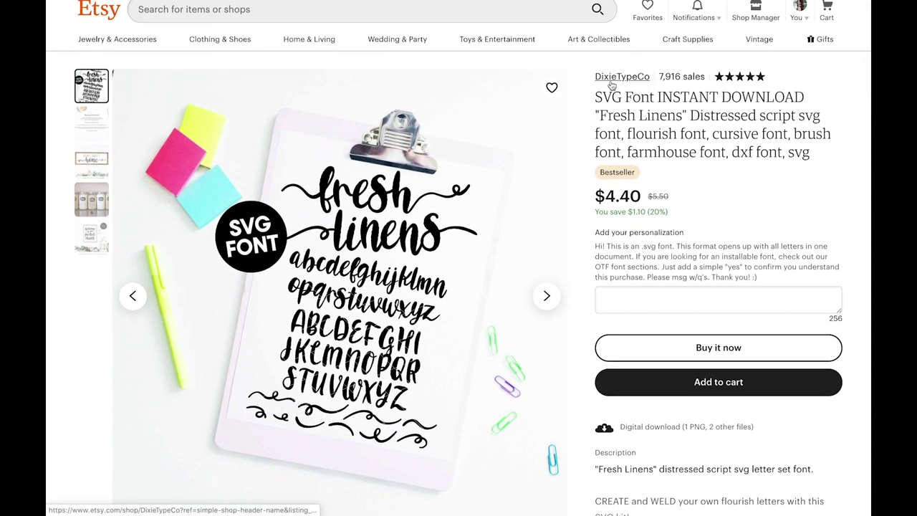
scroll(638, 358, down, 3)
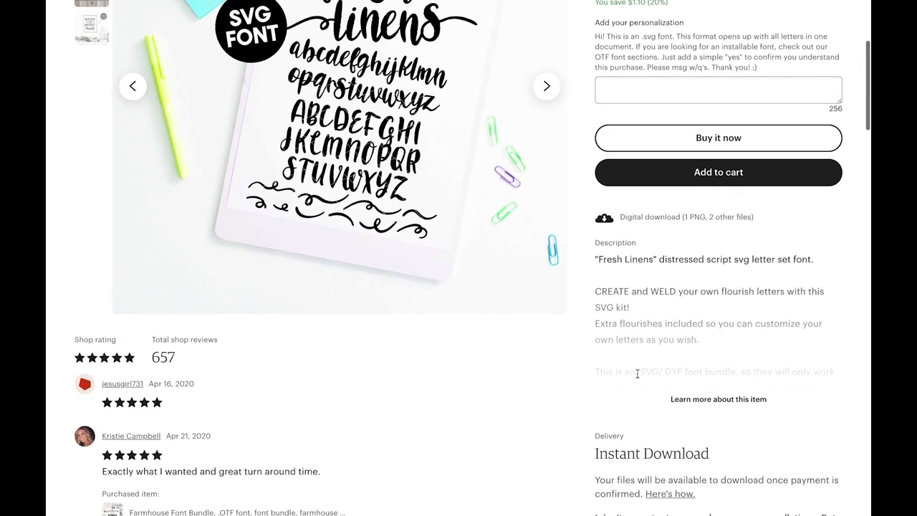
click(708, 401)
scroll(659, 301, down, 2)
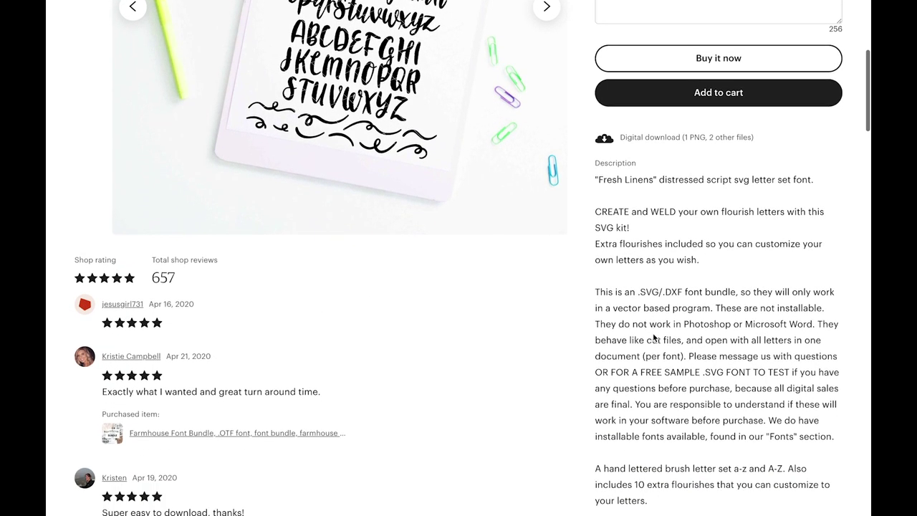
scroll(652, 334, down, 4)
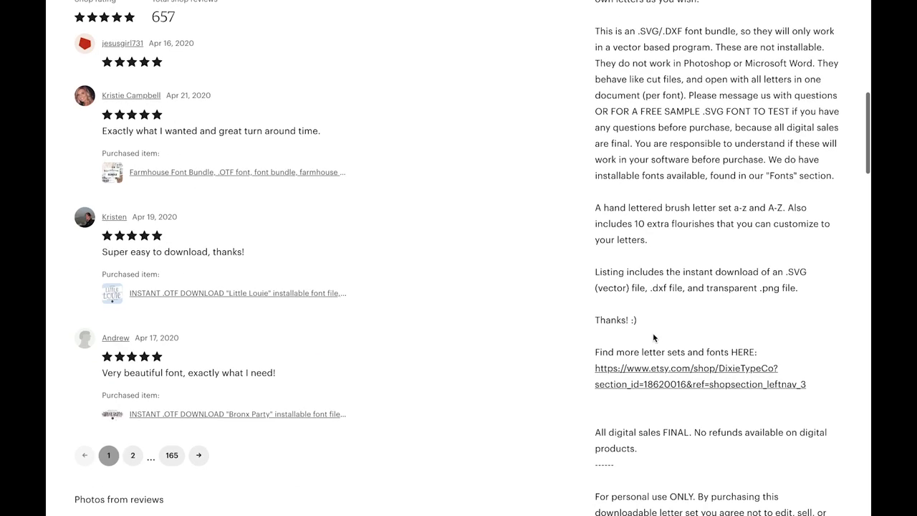
scroll(653, 337, down, 1)
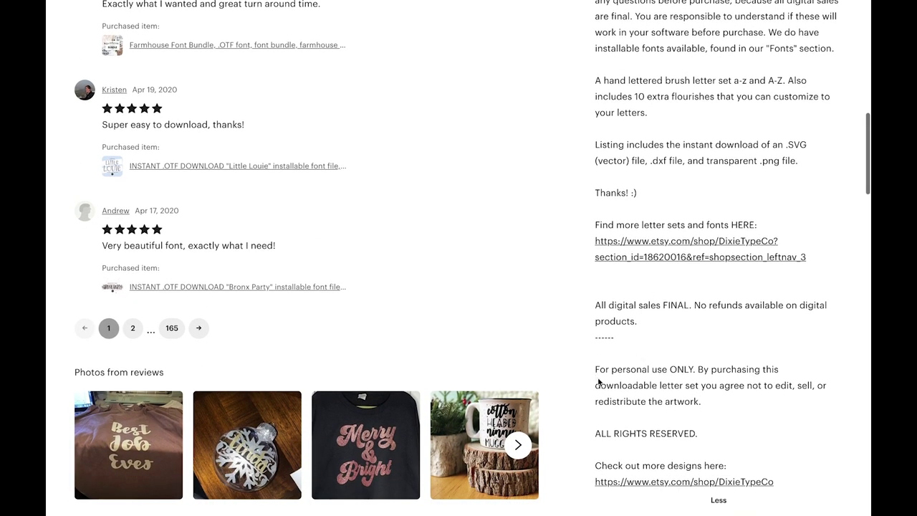
drag(595, 369, 697, 366)
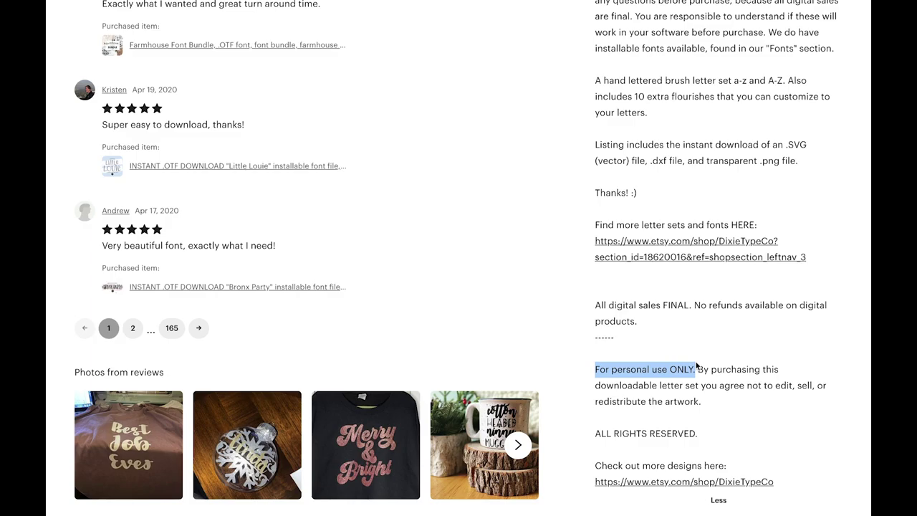
scroll(696, 366, up, 7)
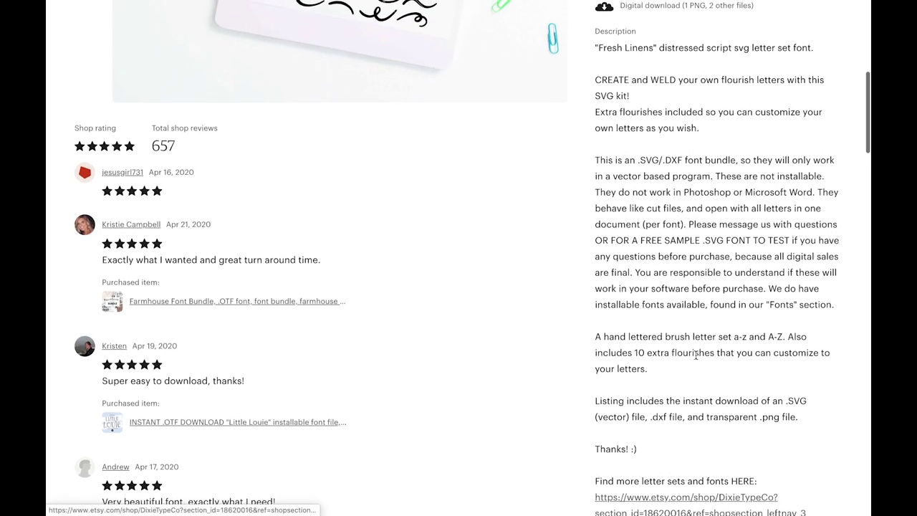
scroll(696, 356, up, 3)
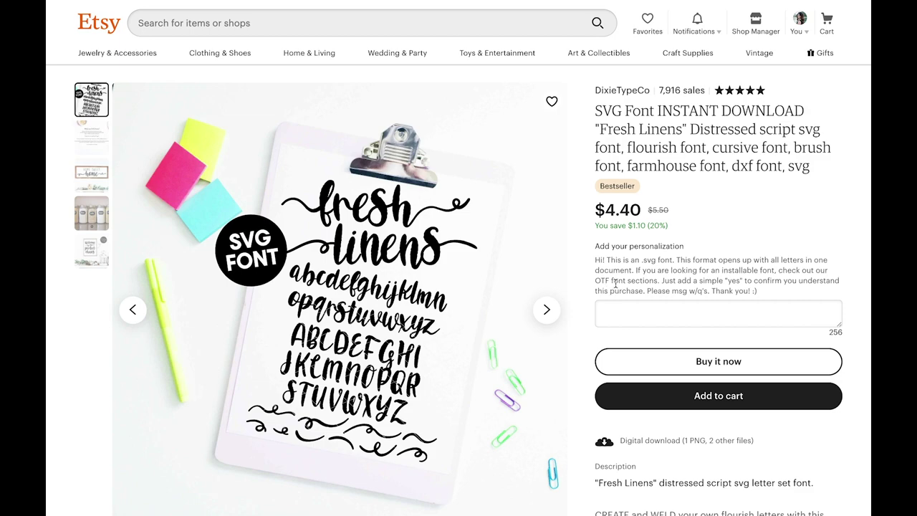
Step: Answer the personalization field with 'Yes' and add the Fresh Linens SVG font to the cart
click(630, 310)
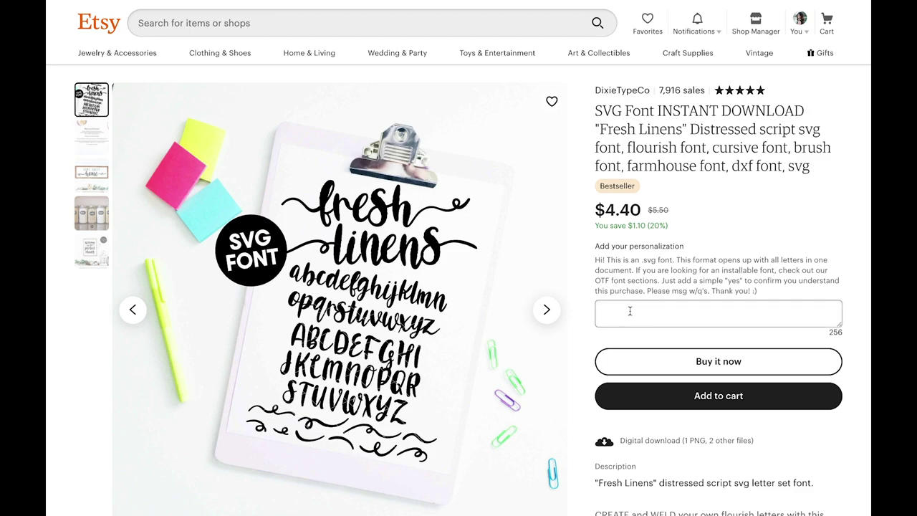
click(629, 310)
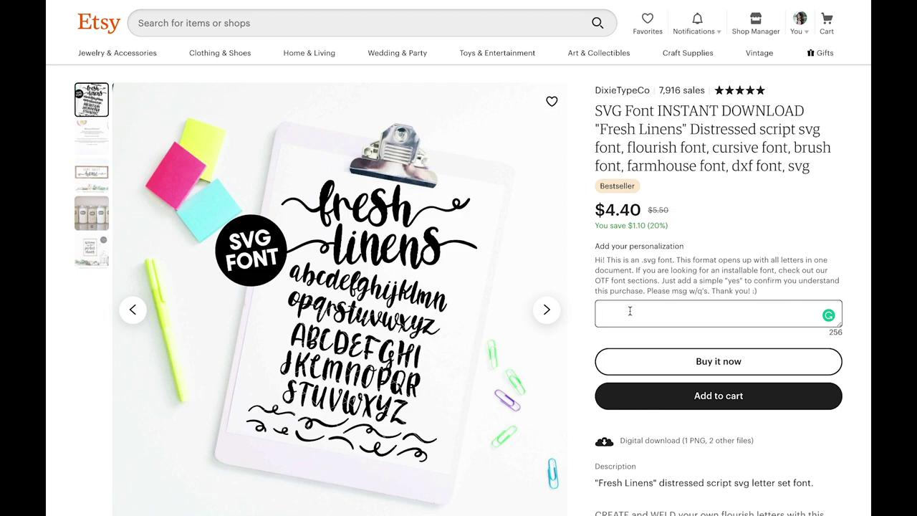
text(Yes)
click(714, 396)
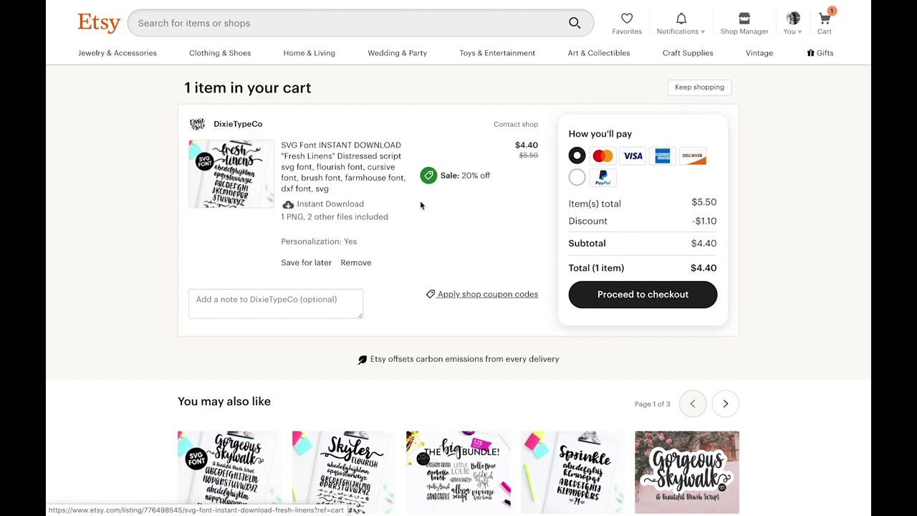
Step: Pay with PayPal and place the Fresh Linens font order
click(577, 177)
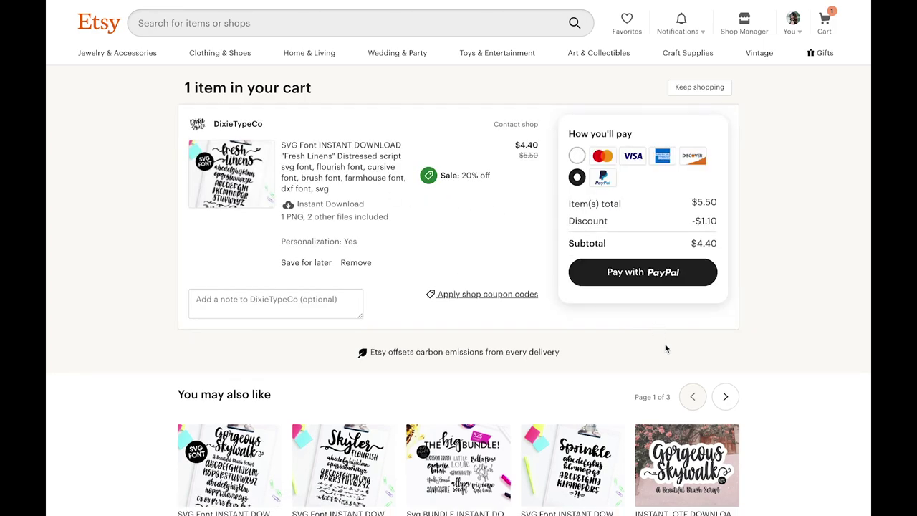
click(642, 274)
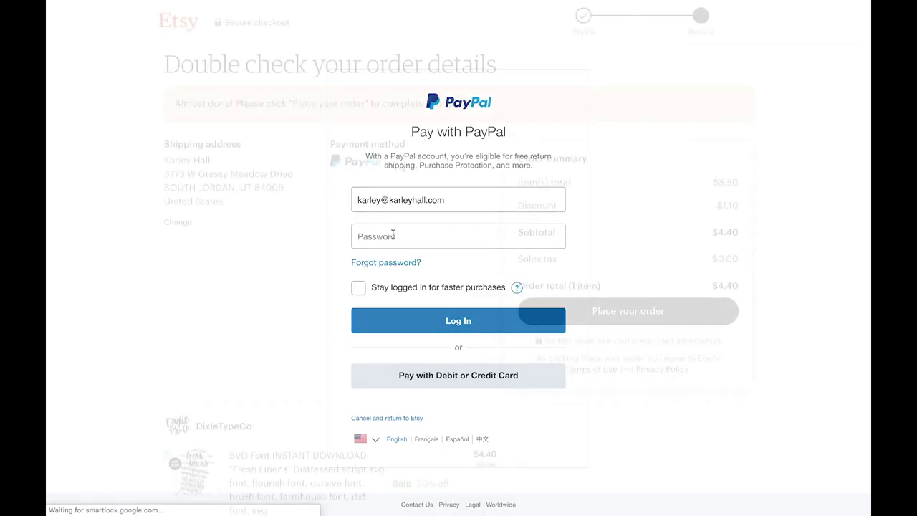
click(635, 318)
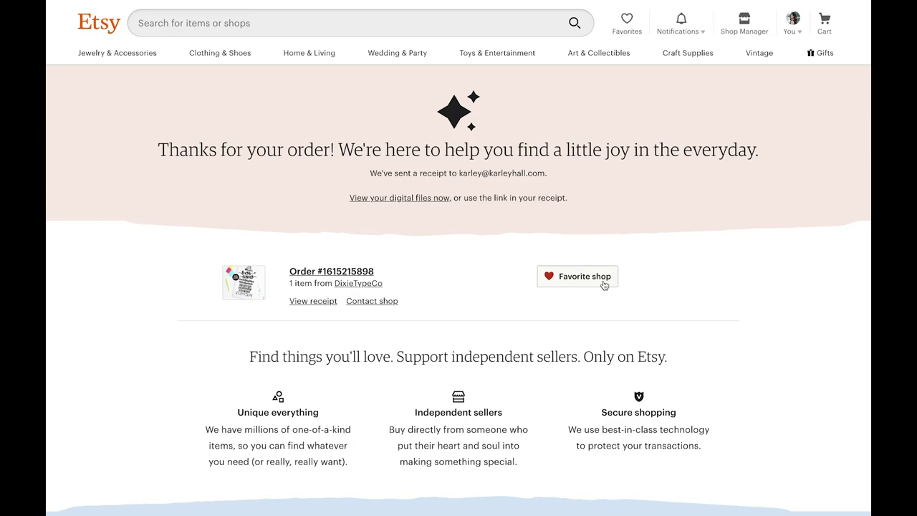
Step: Open the order's digital files on the Downloads page
scroll(497, 274, down, 4)
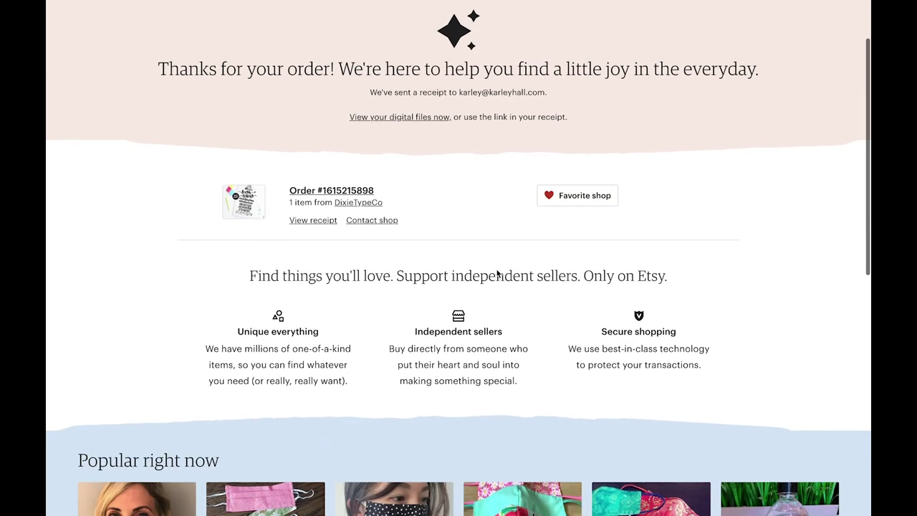
scroll(497, 274, up, 2)
scroll(497, 274, up, 2)
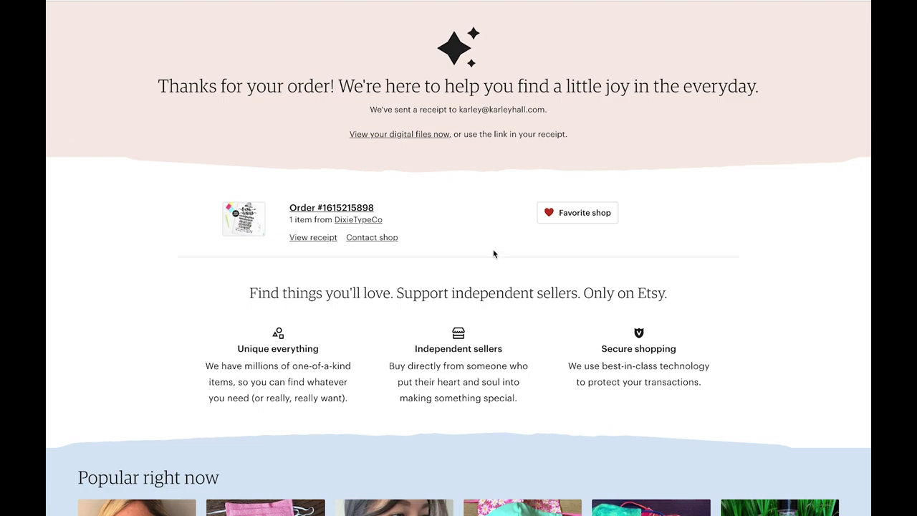
scroll(493, 253, up, 1)
click(399, 164)
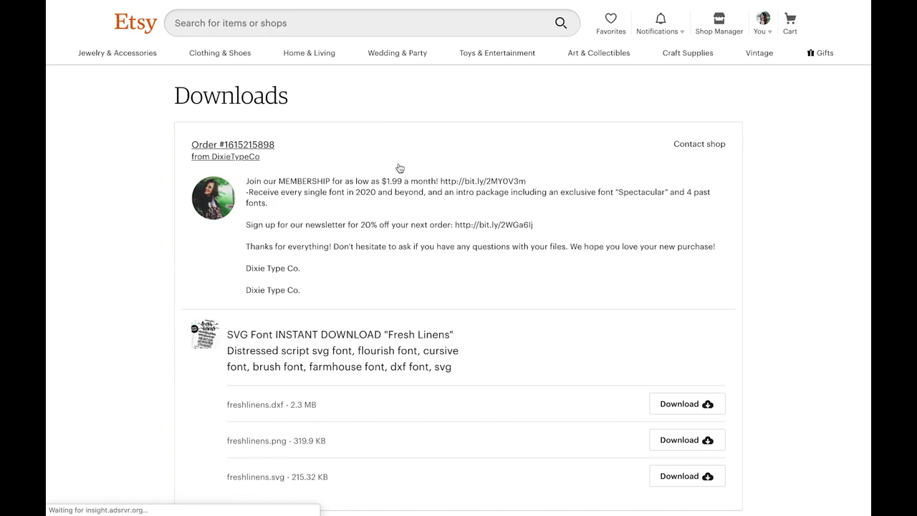
Step: Download the freshlinens.dxf and freshlinens.svg files from the order
scroll(398, 167, down, 2)
scroll(399, 167, down, 2)
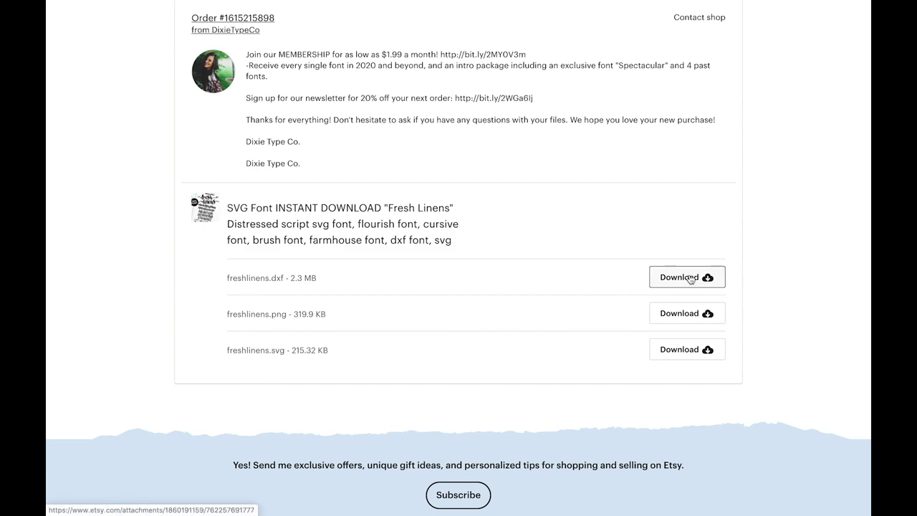
click(689, 279)
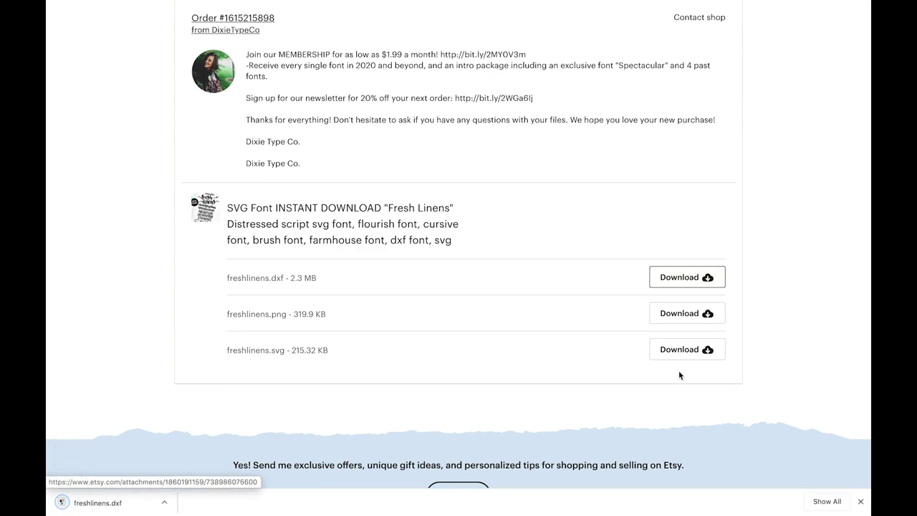
click(686, 349)
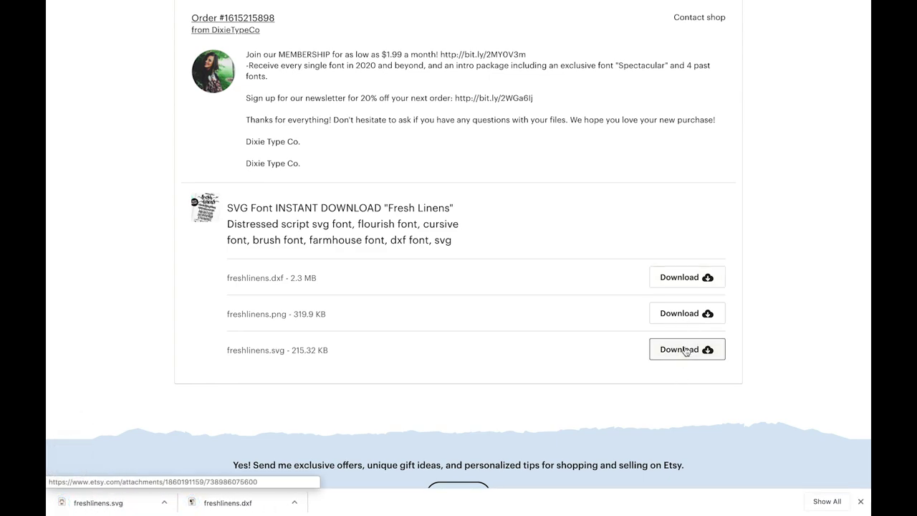
Step: Move freshlinens.svg and freshlinens.dxf onto the desktop and minimize the browser
click(80, 21)
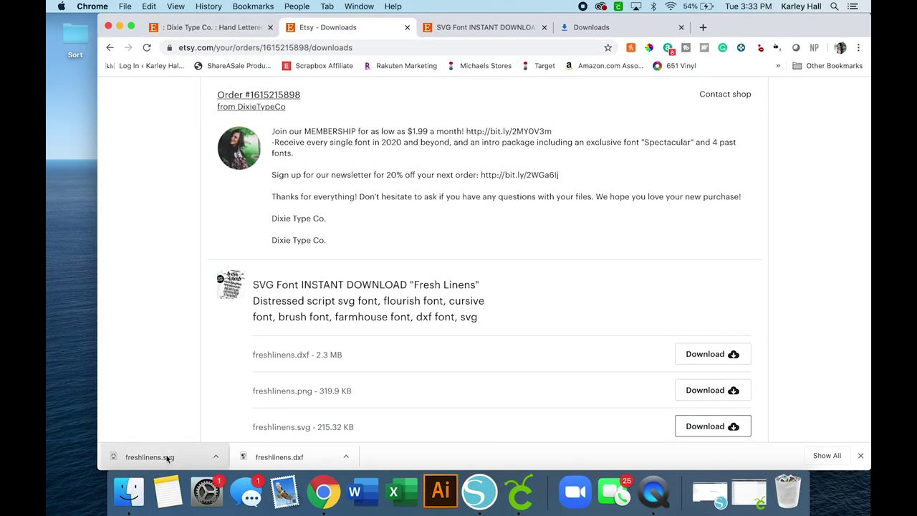
drag(167, 459, 71, 104)
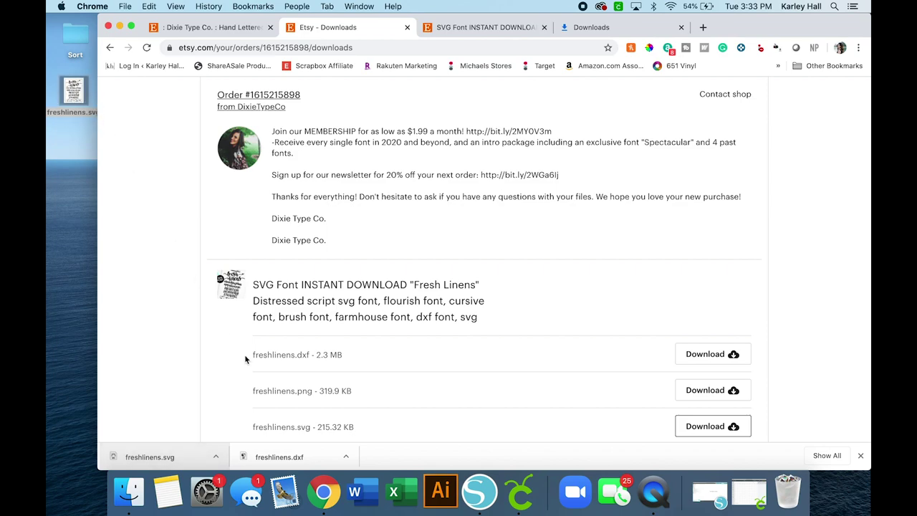
drag(279, 455, 84, 156)
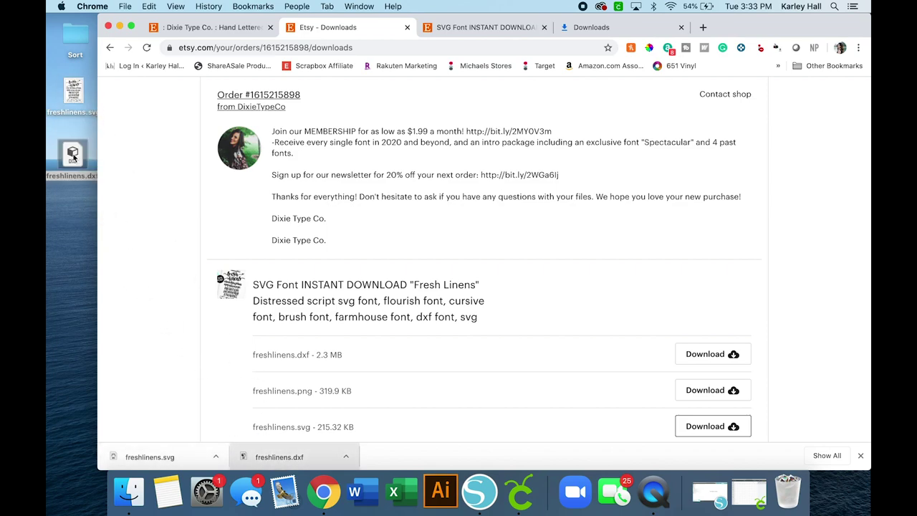
click(119, 27)
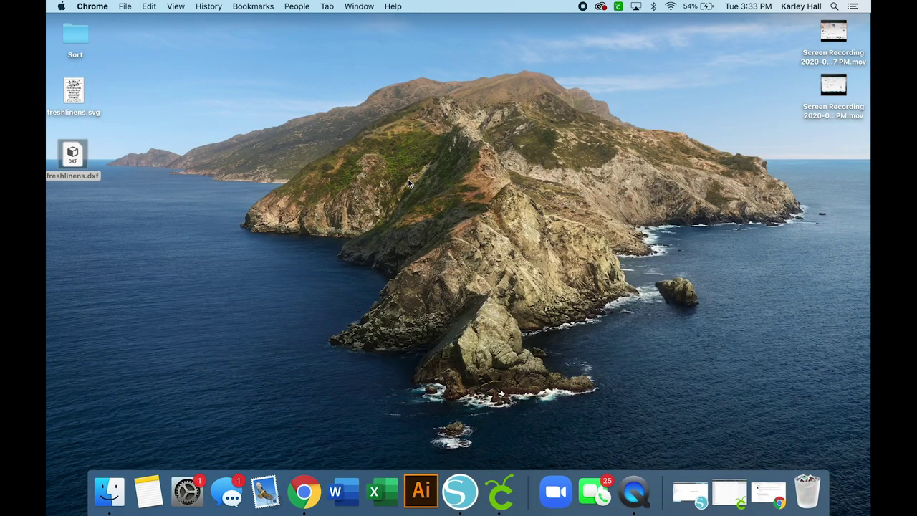
Step: Restore Cricut Design Space full screen and start a new Upload Image
click(721, 508)
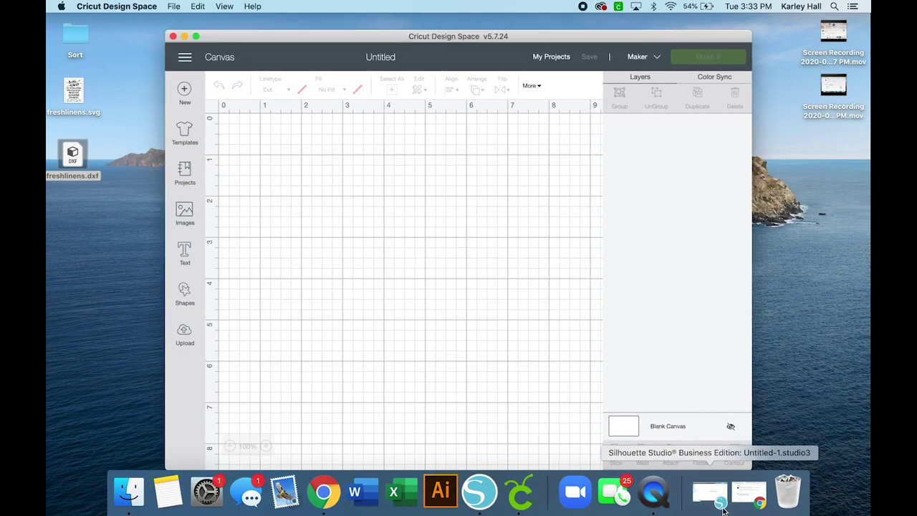
click(198, 37)
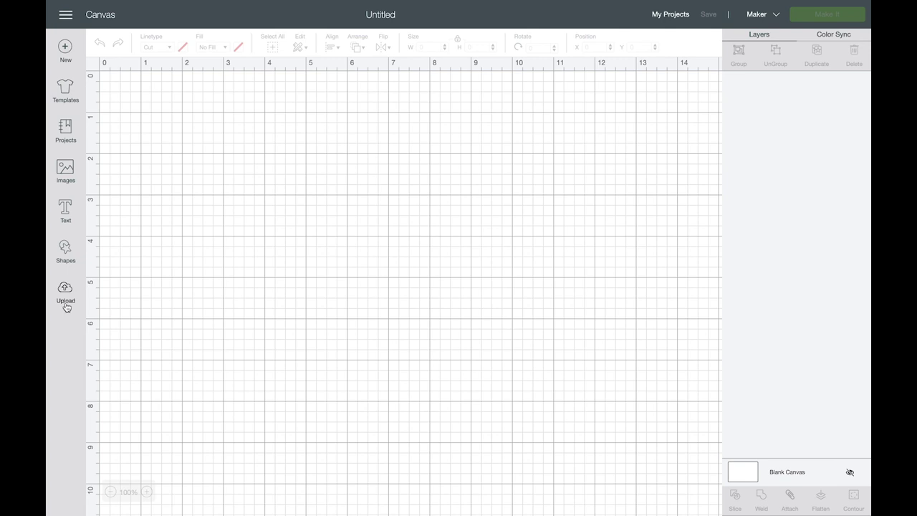
click(65, 288)
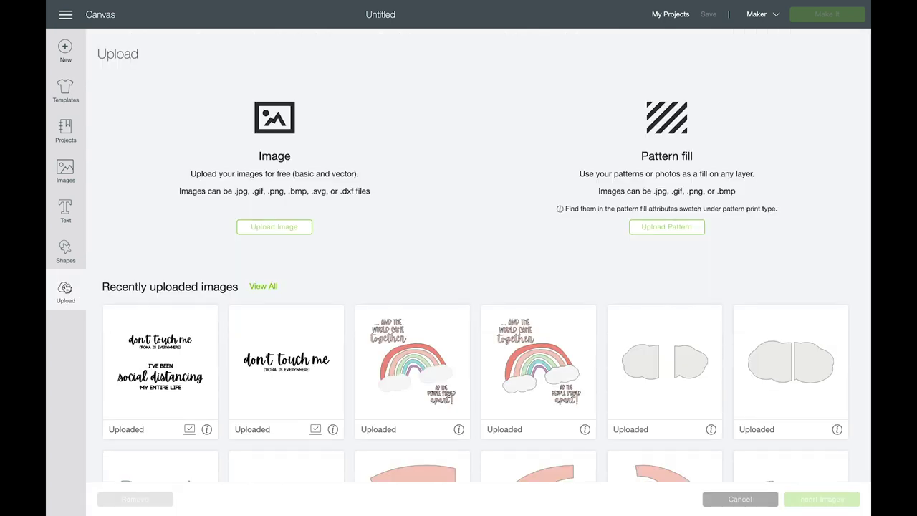
click(282, 233)
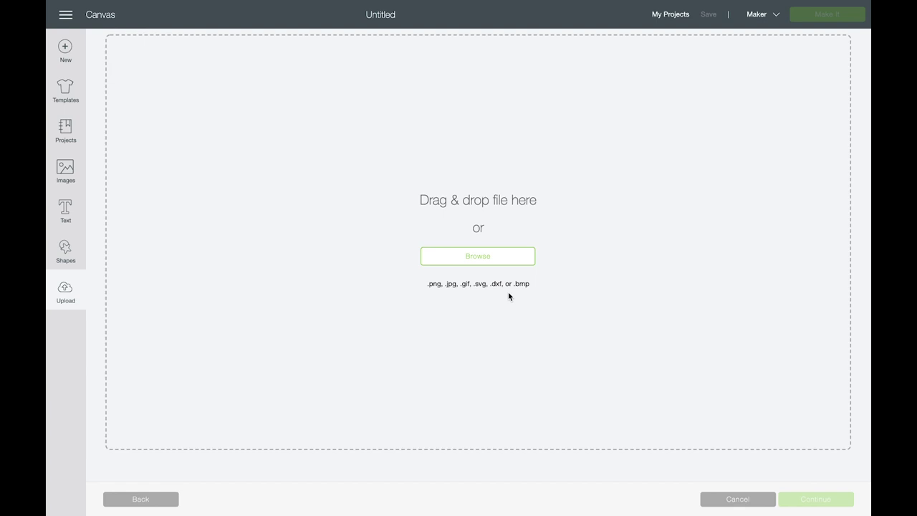
Step: Upload freshlinens.svg from the Desktop and save it as the image 'freshlinens'
click(494, 259)
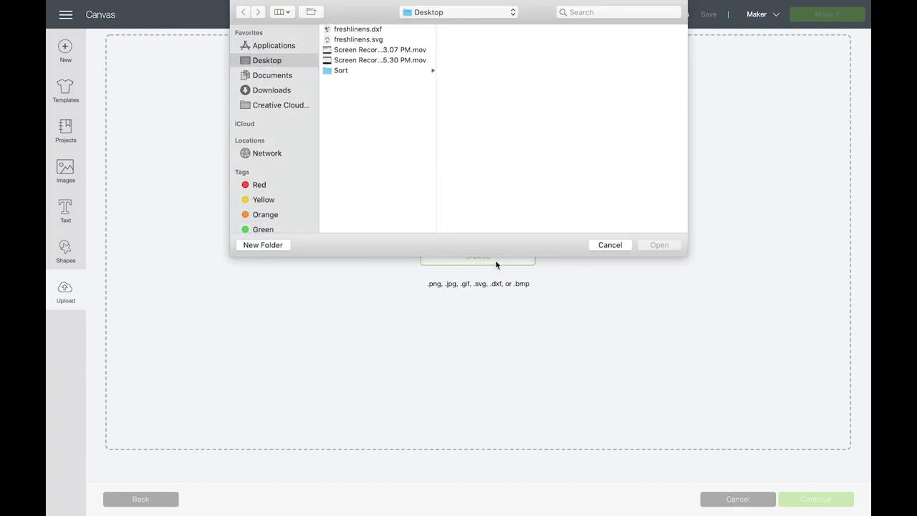
click(345, 65)
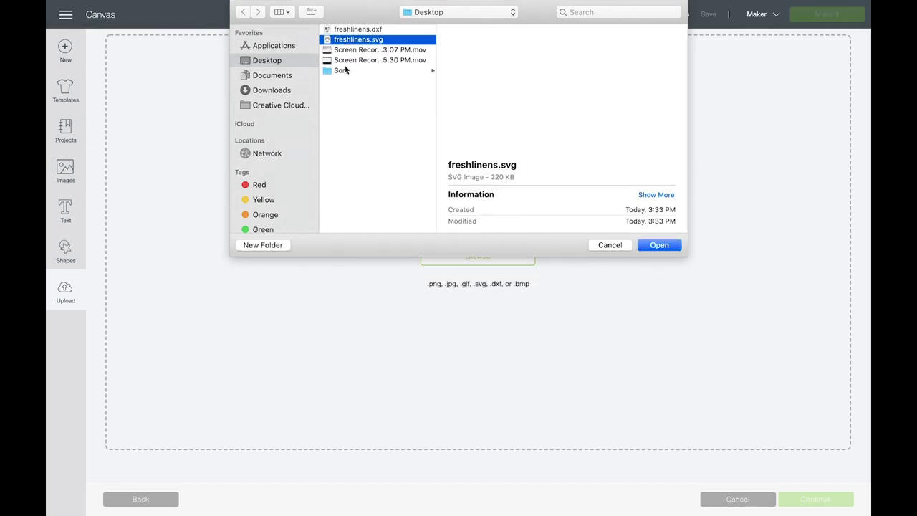
click(675, 248)
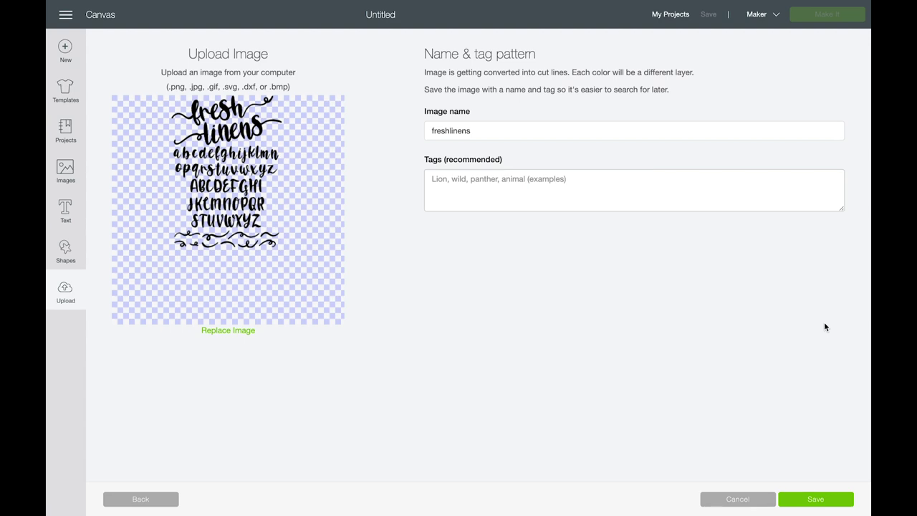
click(802, 504)
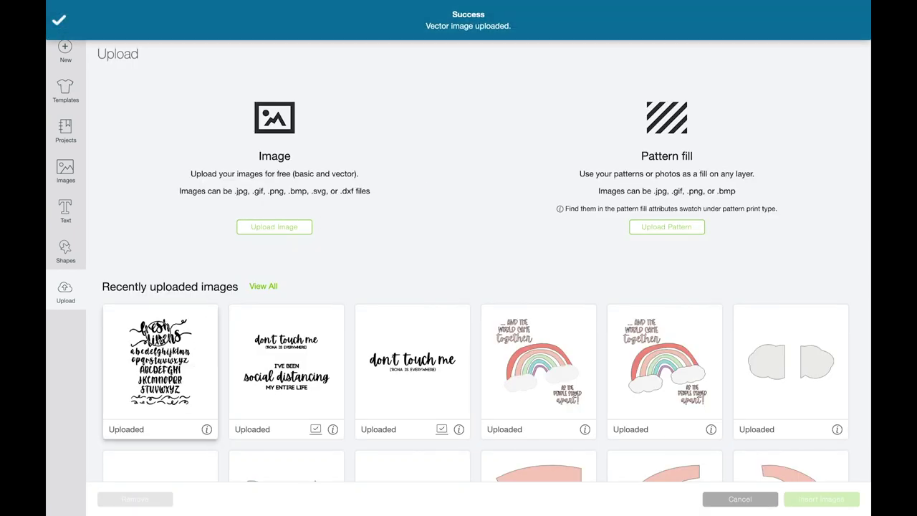
click(108, 310)
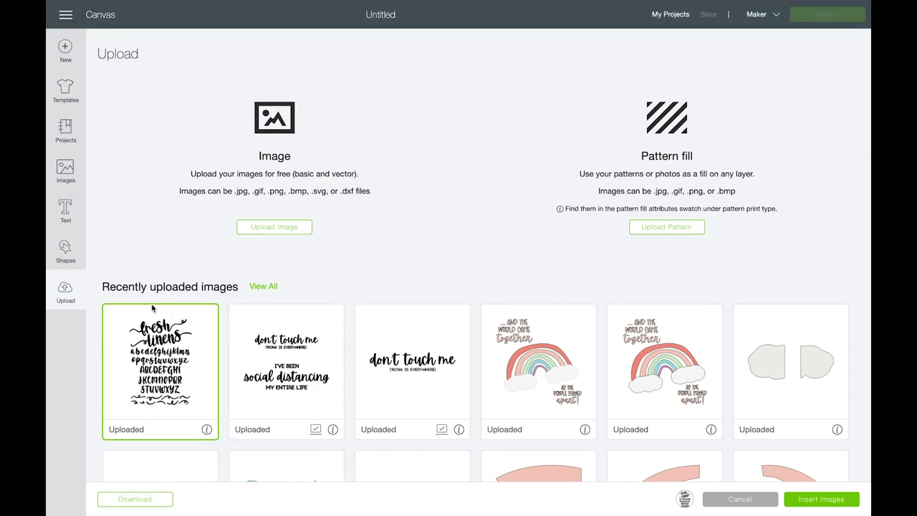
Step: Insert the freshlinens image, ungroup it into letter layers, and zoom out to 75%
click(808, 504)
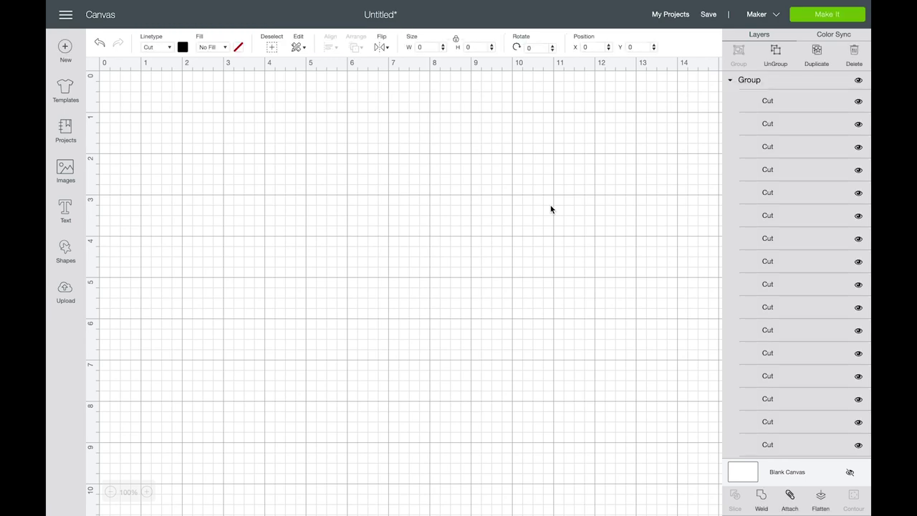
drag(370, 195, 308, 123)
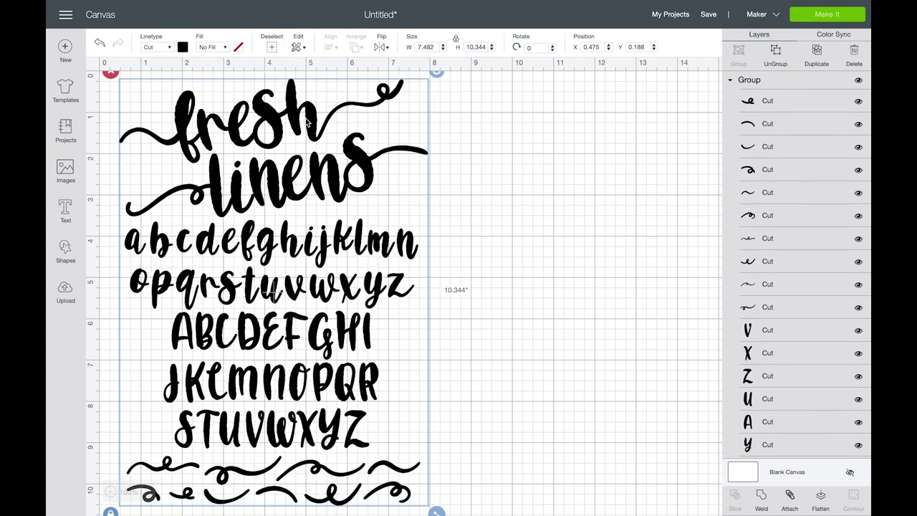
click(774, 52)
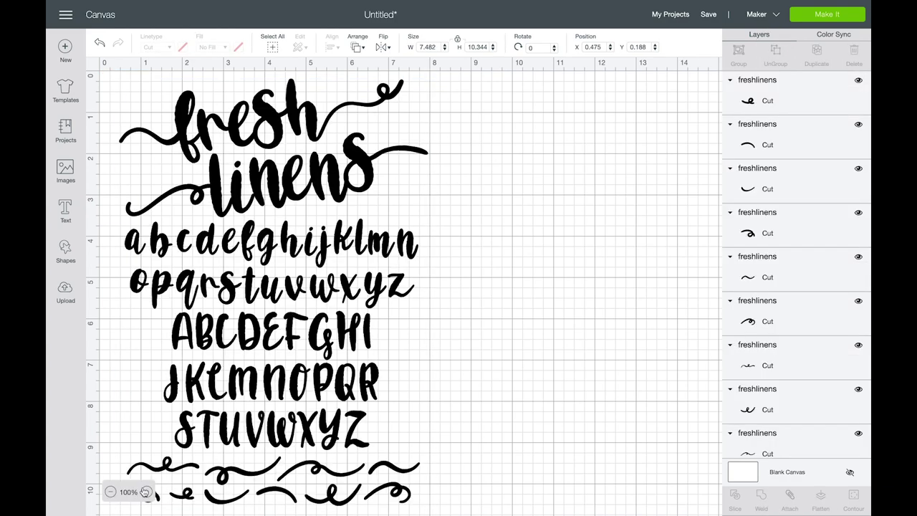
click(109, 492)
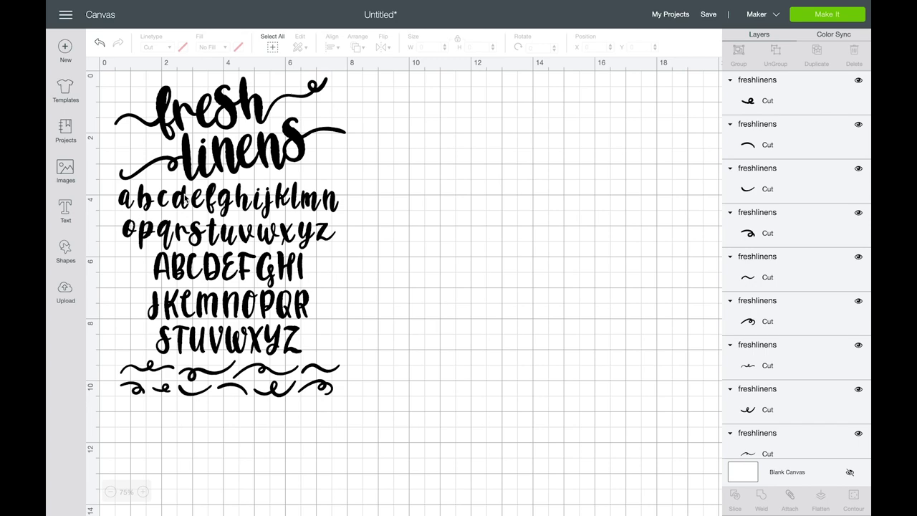
click(248, 204)
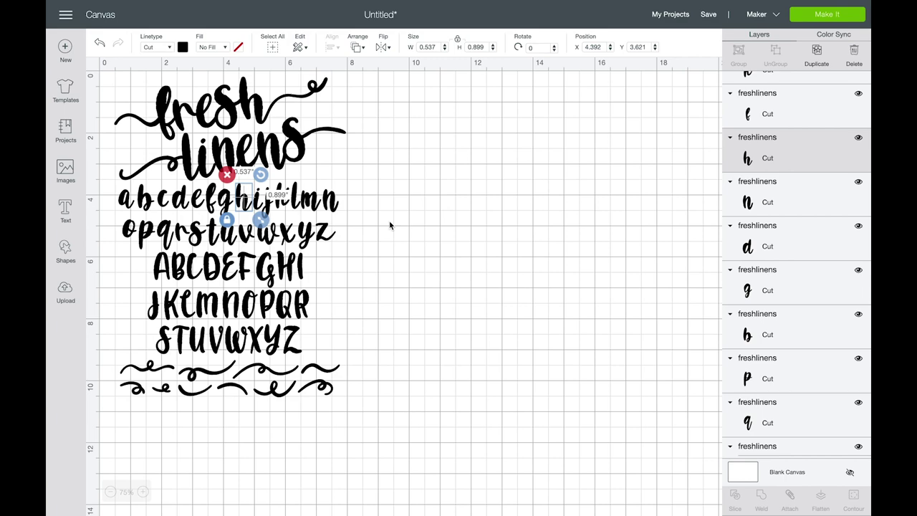
Step: Duplicate the h and a letters and place the copies side by side in the empty area
key(ctrl+d)
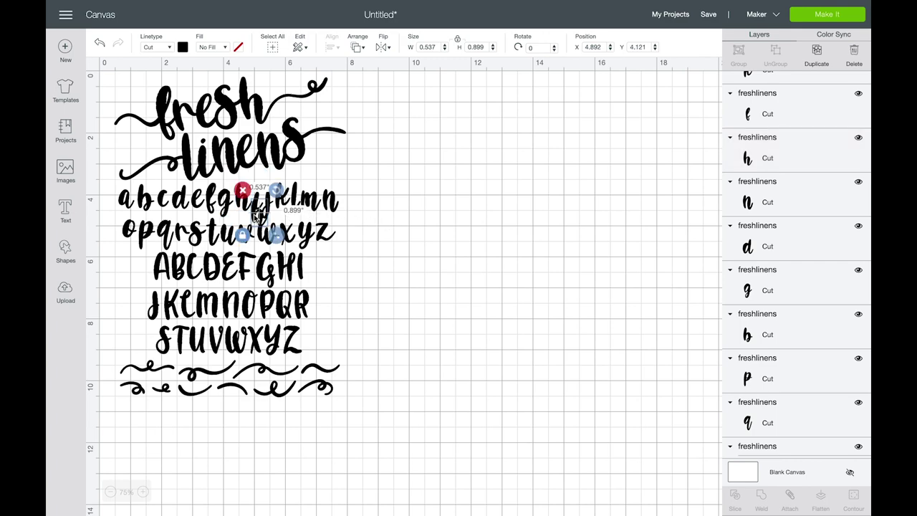
drag(259, 217, 397, 140)
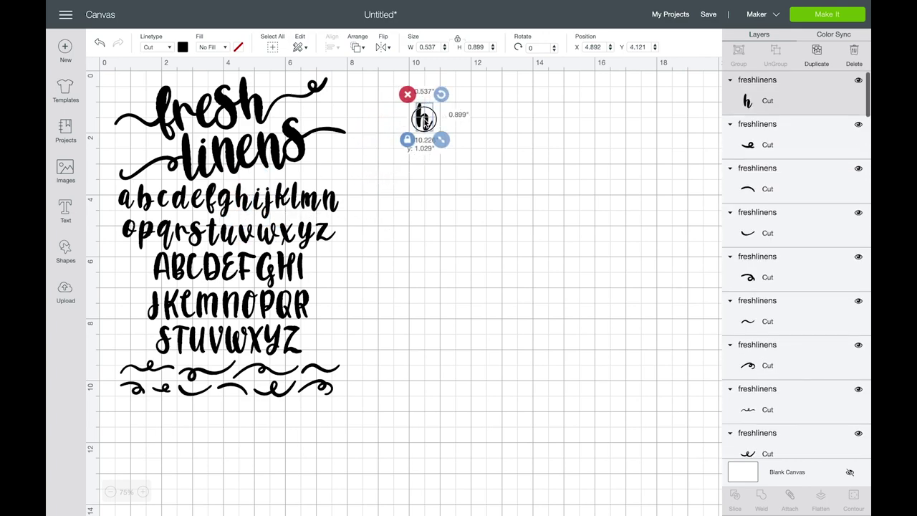
drag(425, 123, 464, 150)
click(127, 199)
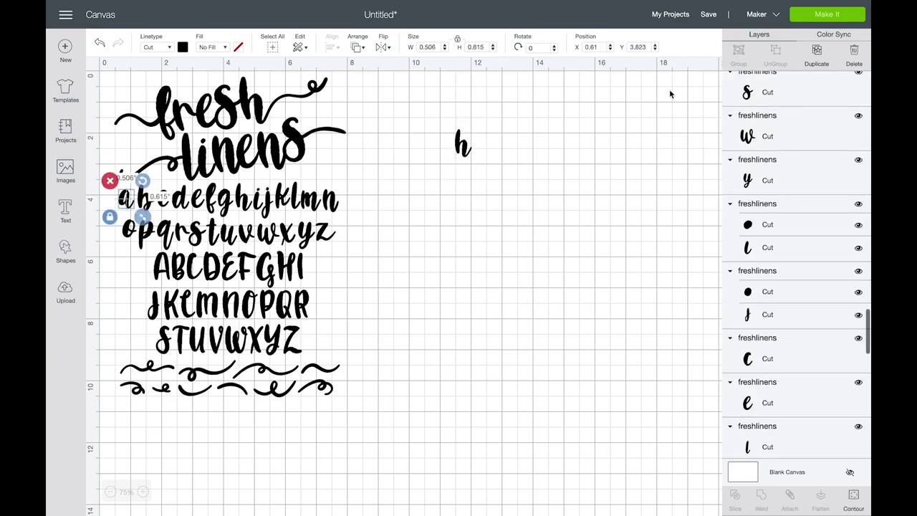
click(816, 56)
drag(146, 214, 477, 149)
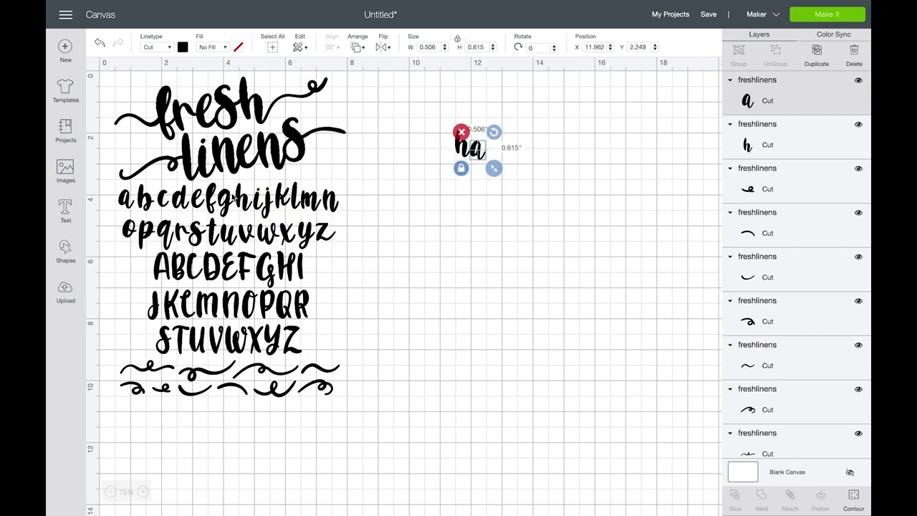
Step: Add two copies of the p after 'ha' to spell 'happ'
click(147, 229)
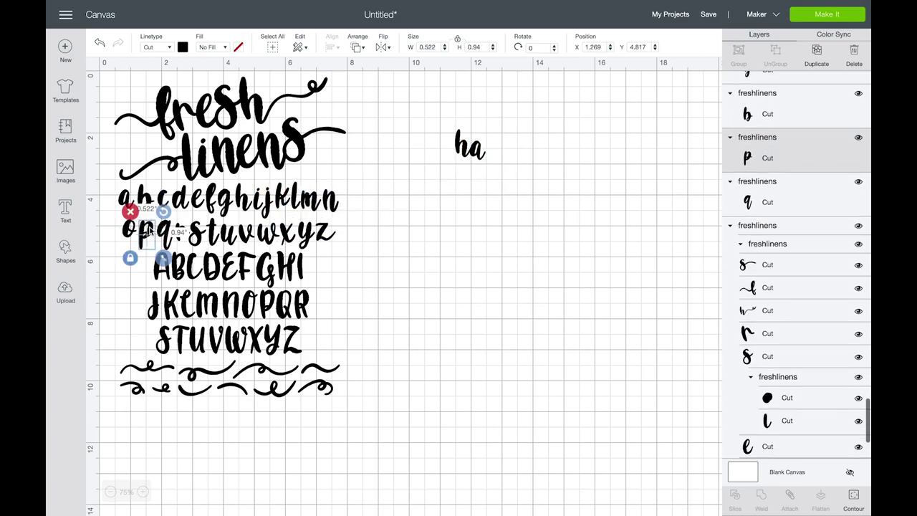
key(ctrl+d)
drag(182, 233, 529, 146)
click(139, 242)
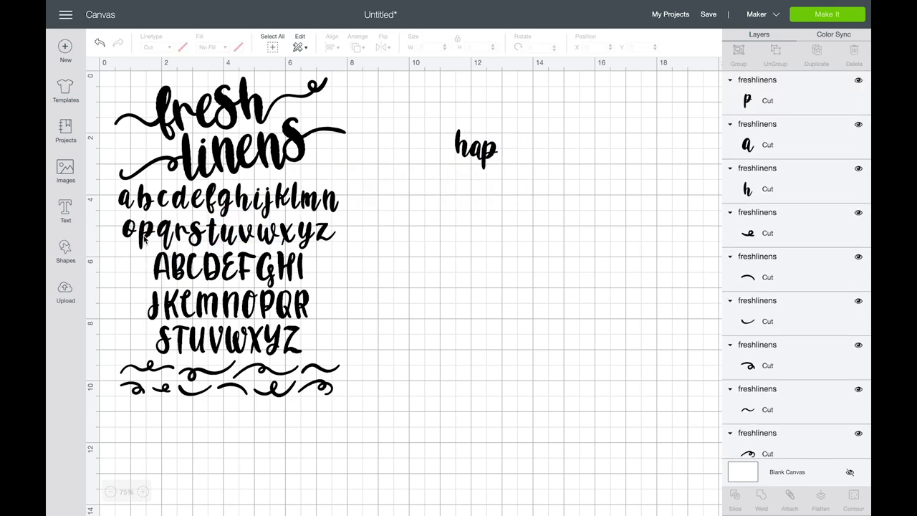
click(148, 240)
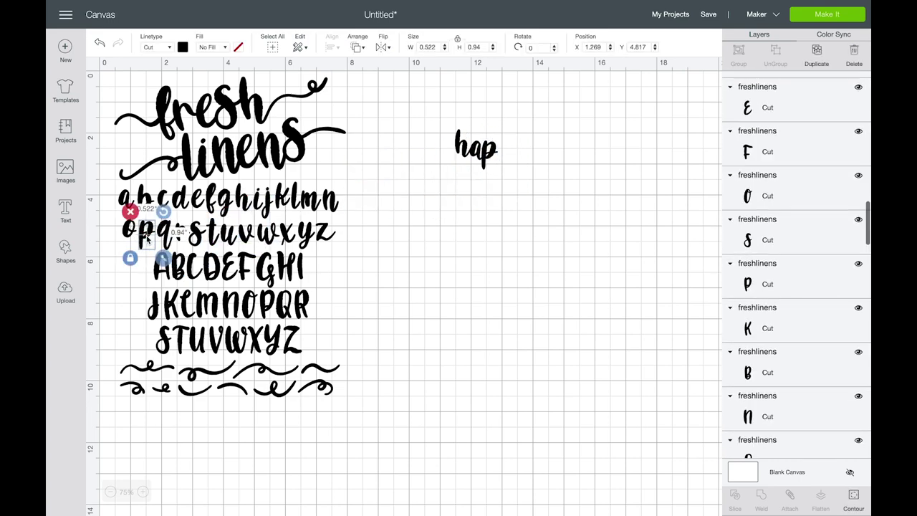
click(491, 157)
key(ctrl+d)
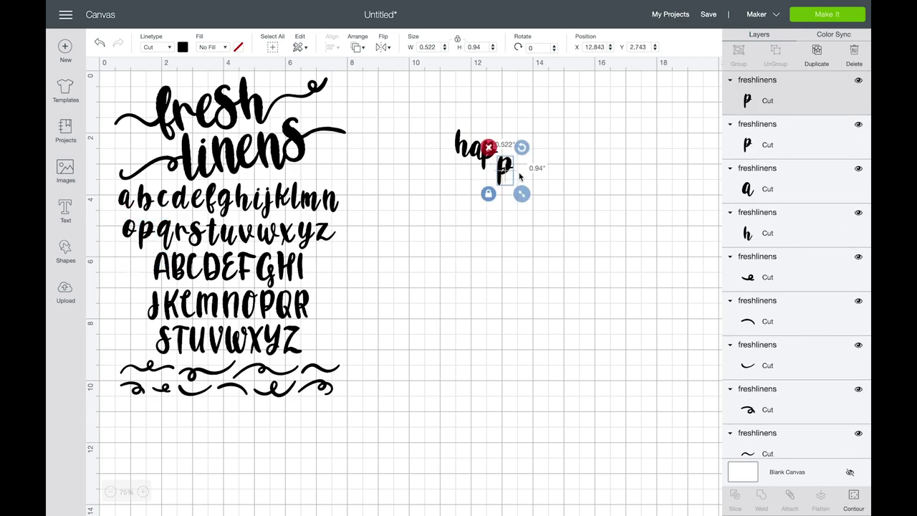
drag(505, 158, 505, 146)
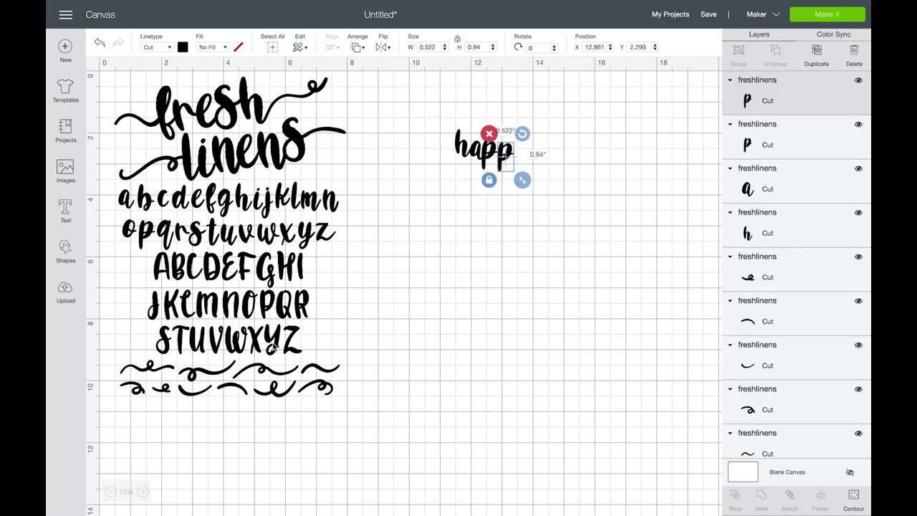
Step: Place the y after 'happ' to finish 'happy' and select all five letters
click(313, 239)
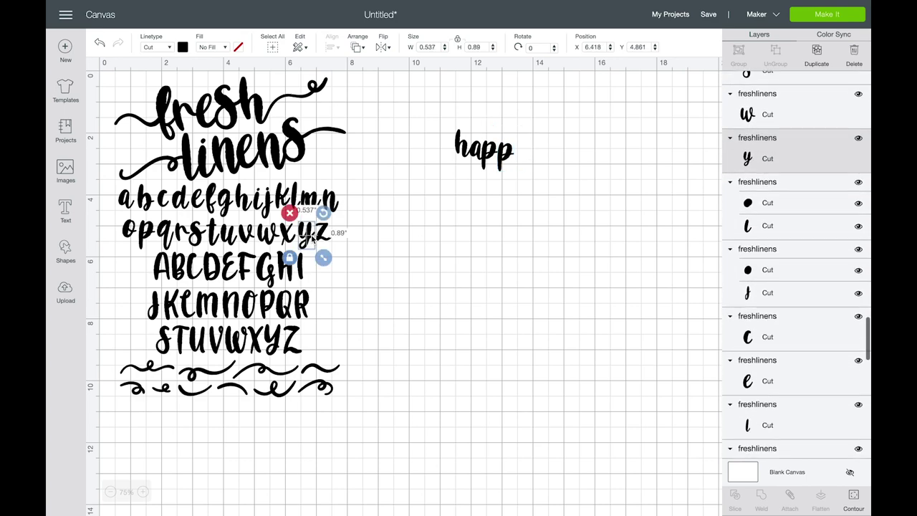
drag(313, 239, 519, 161)
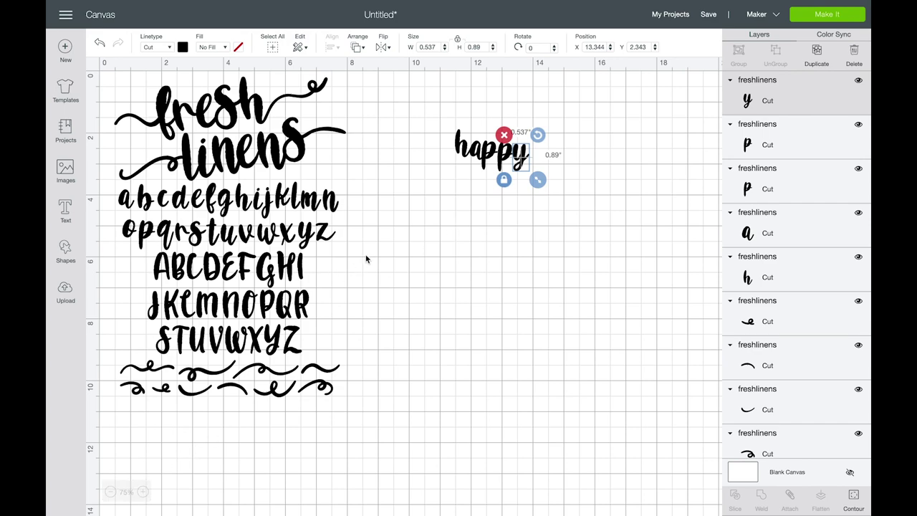
drag(598, 196, 438, 120)
Step: Colour the happy letters pink
click(183, 47)
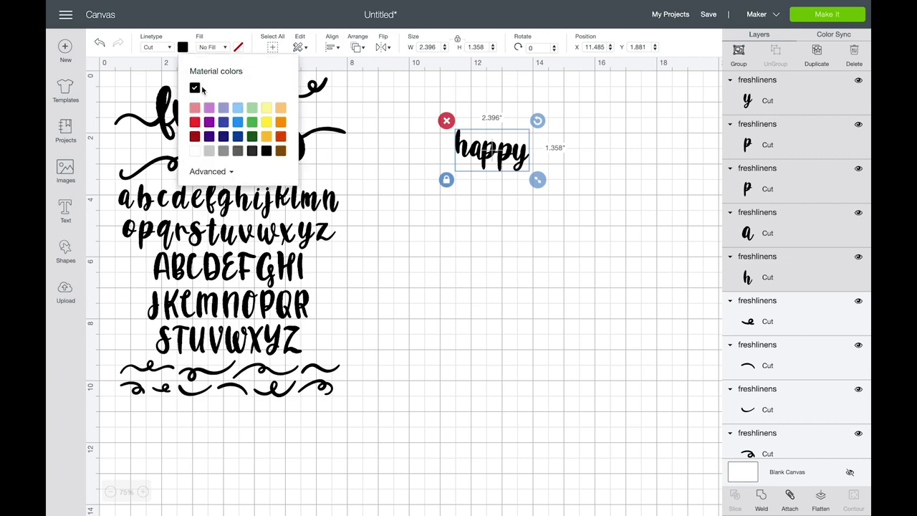
click(195, 108)
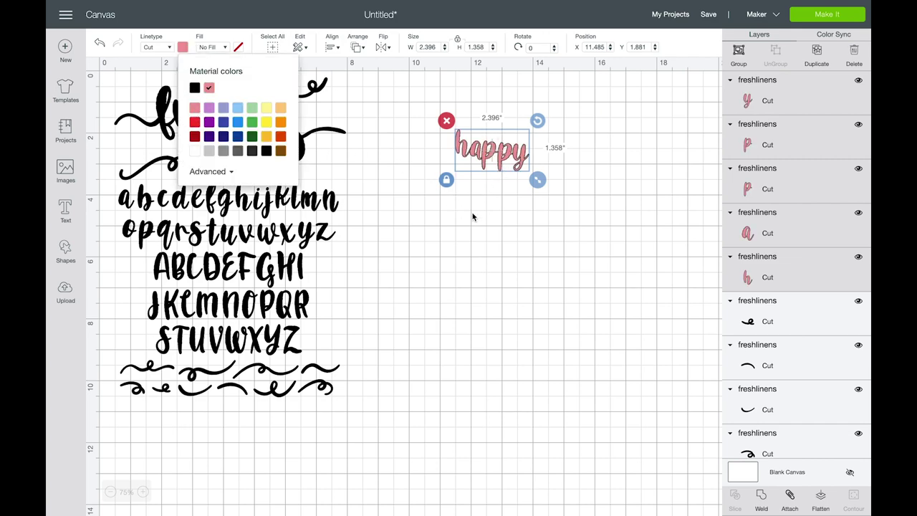
click(517, 288)
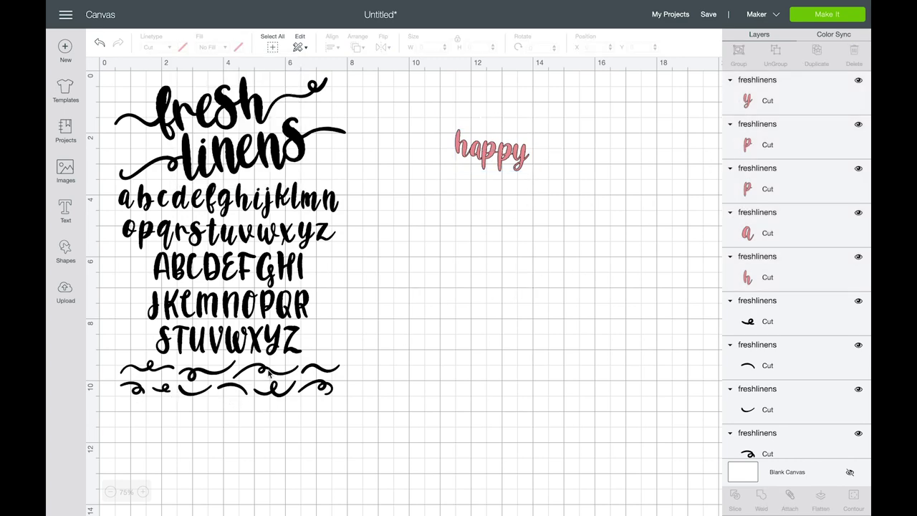
Step: Drag two swash swirls from the alphabet beside the word happy
drag(322, 387, 550, 149)
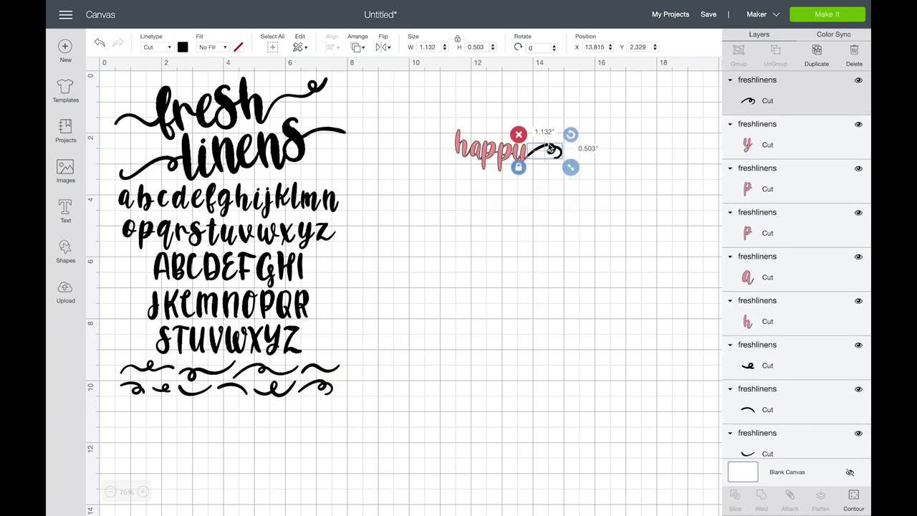
drag(215, 377, 443, 155)
click(480, 241)
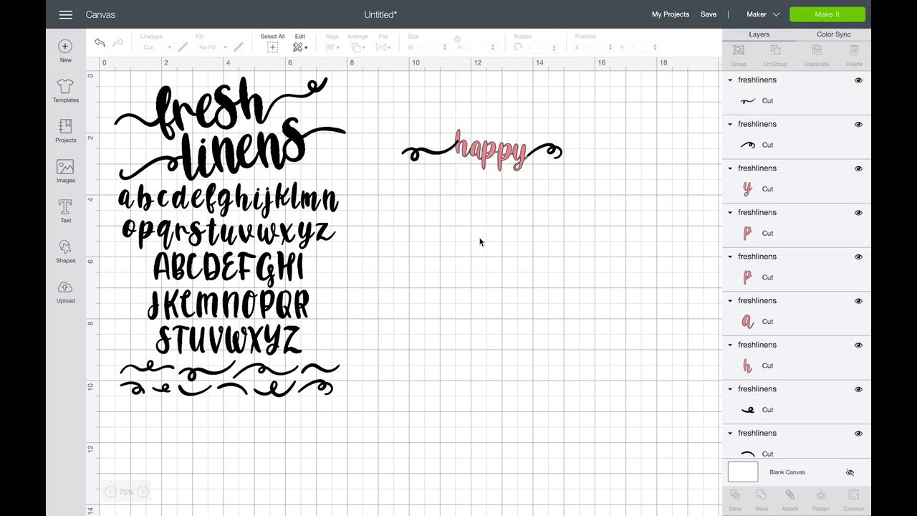
Step: Zoom in and delete the left and right swirls beside happy
click(142, 491)
click(143, 491)
scroll(589, 272, right, 10)
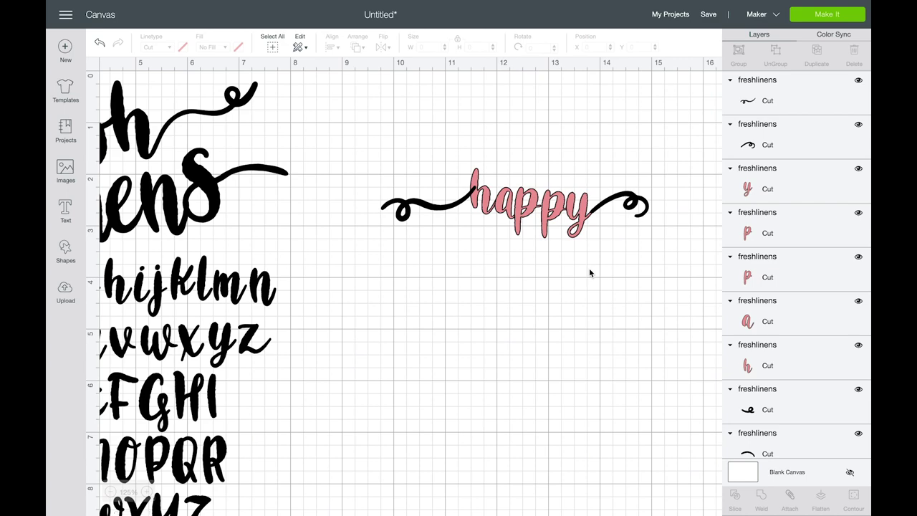
click(146, 492)
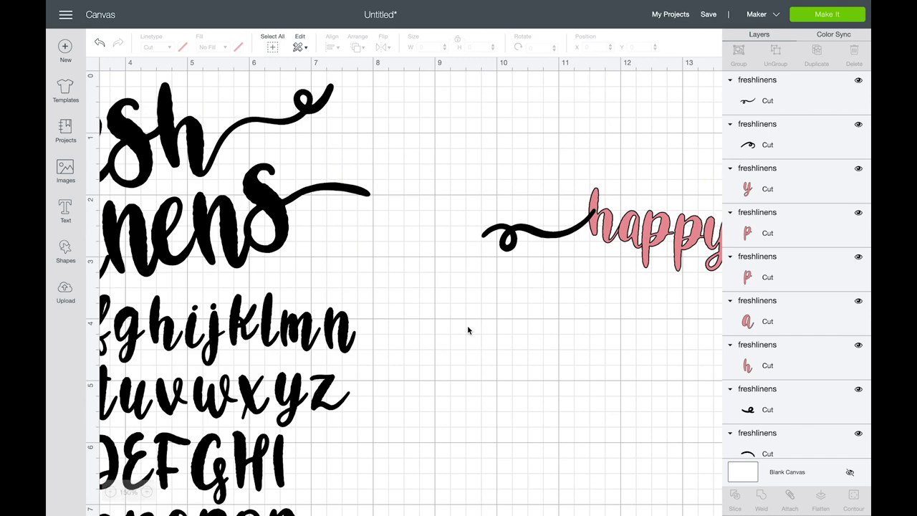
scroll(467, 326, right, 8)
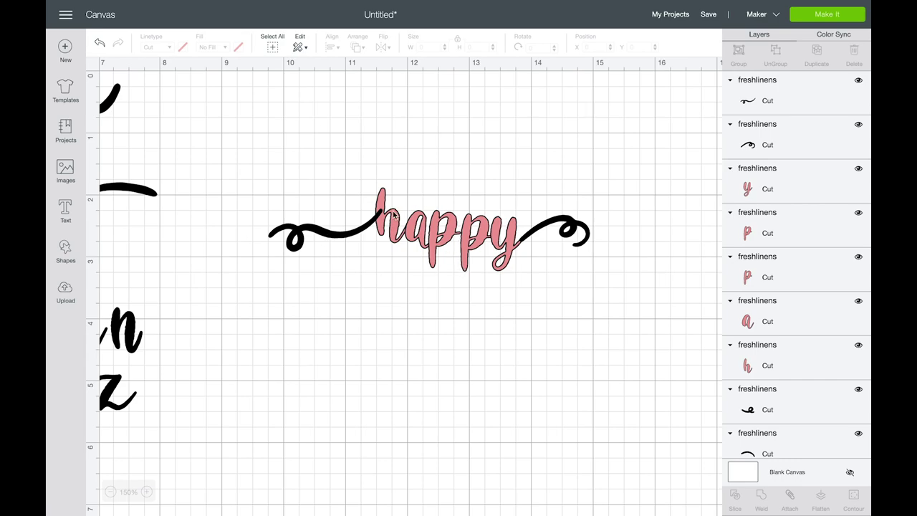
click(356, 232)
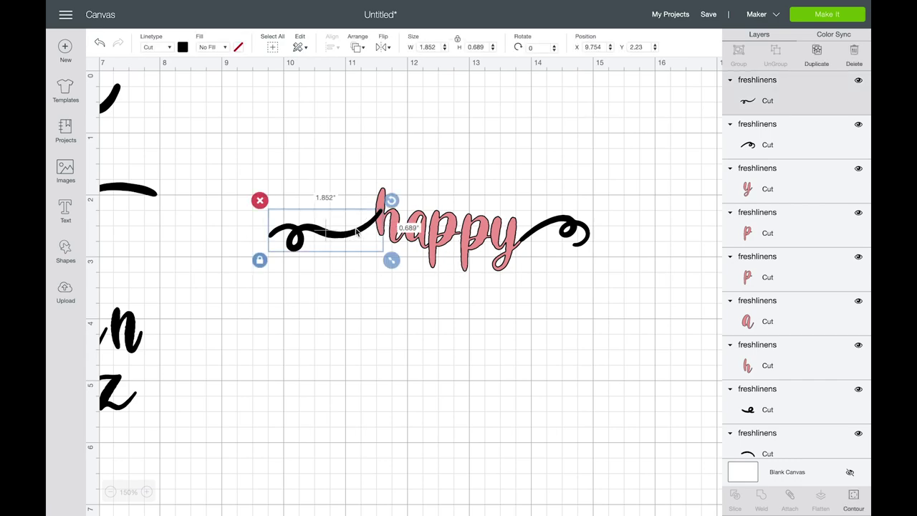
key(Delete)
click(560, 220)
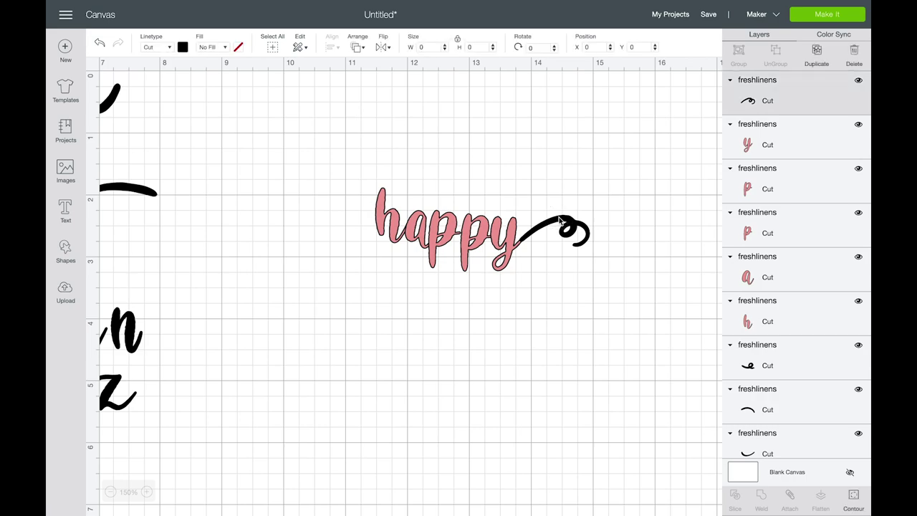
key(Delete)
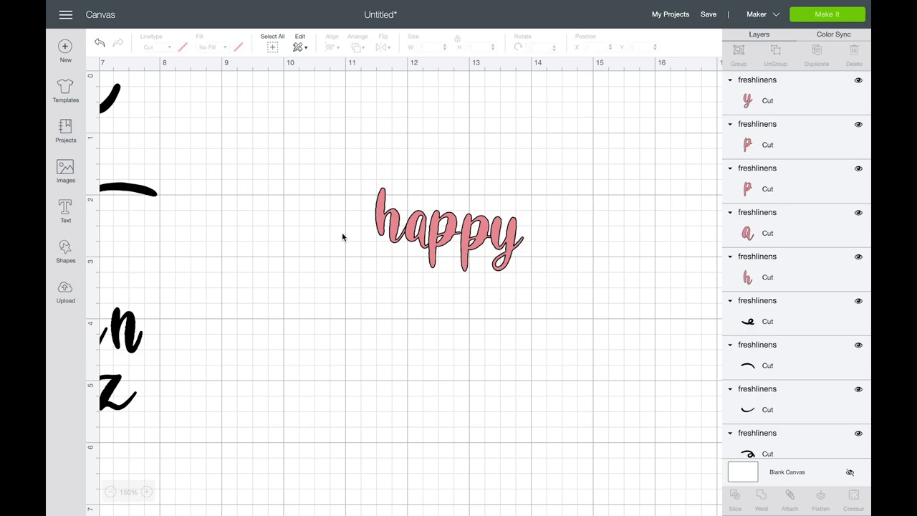
click(394, 222)
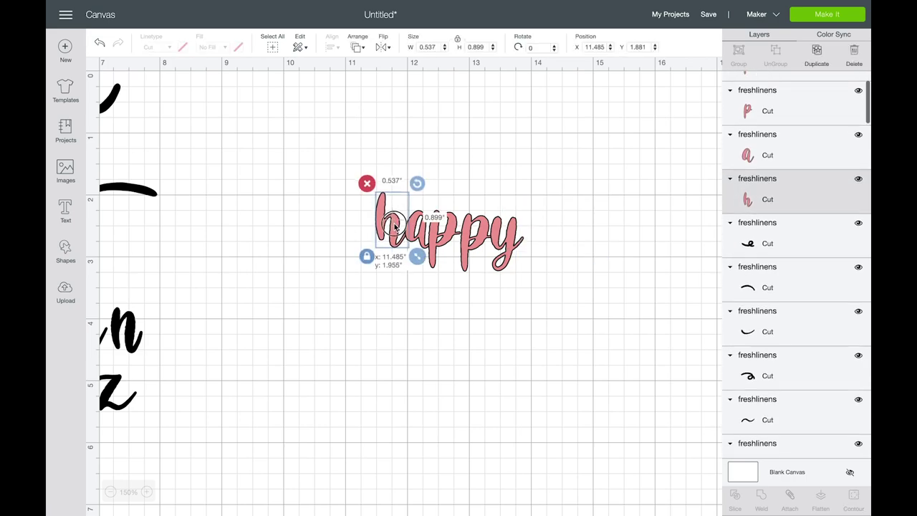
Step: Nudge the second p slightly closer to its neighbouring letters
click(449, 236)
click(486, 224)
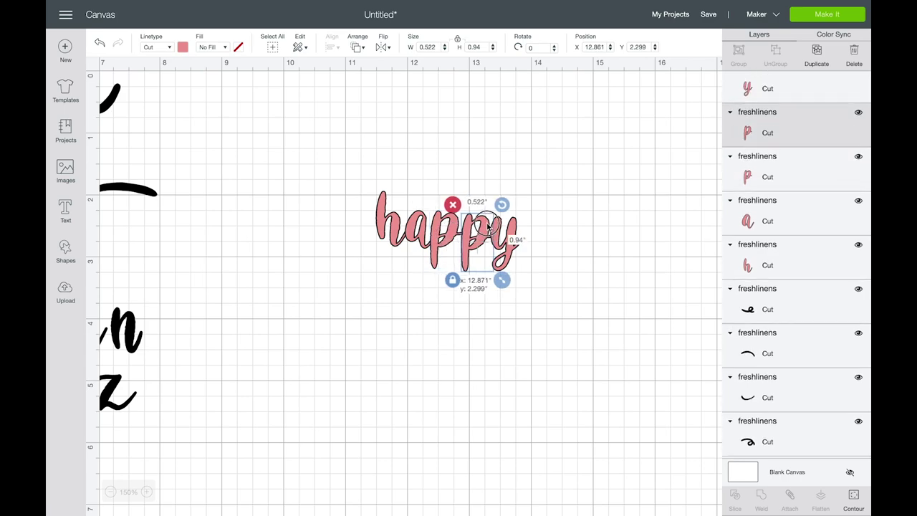
drag(486, 225, 487, 227)
click(515, 237)
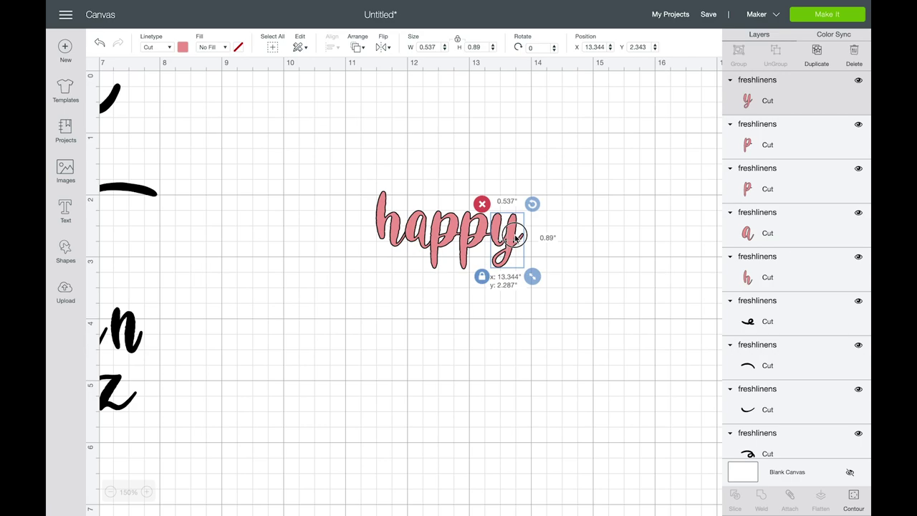
click(595, 279)
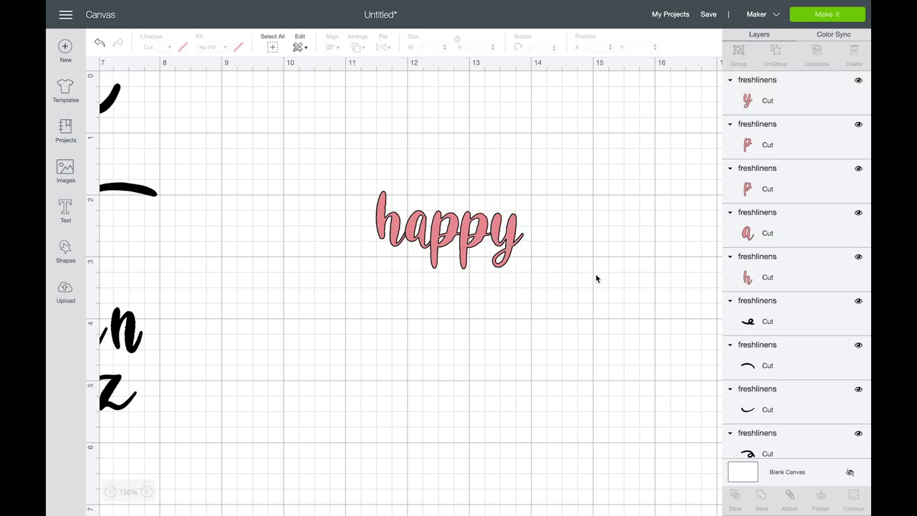
Step: Enlarge happy to 5.22 by 2.767 inches and move it up and left
drag(348, 170, 564, 316)
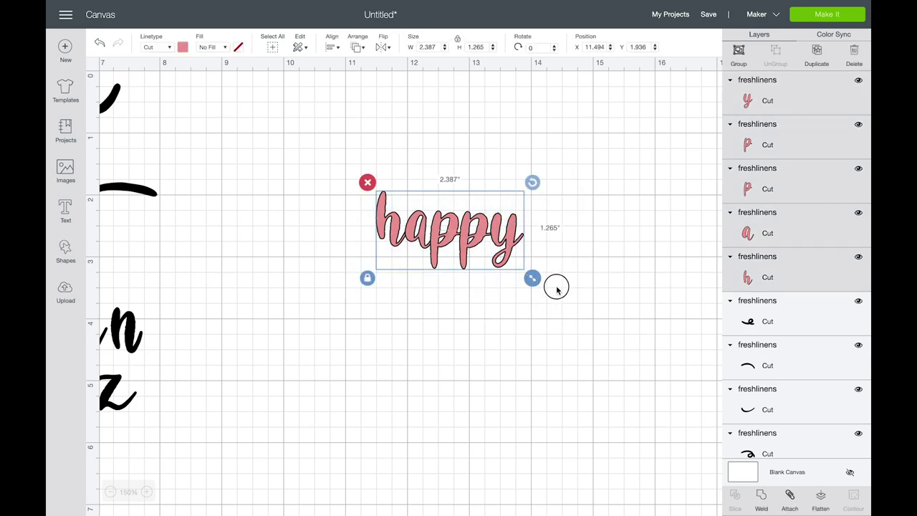
drag(533, 278, 711, 392)
click(555, 256)
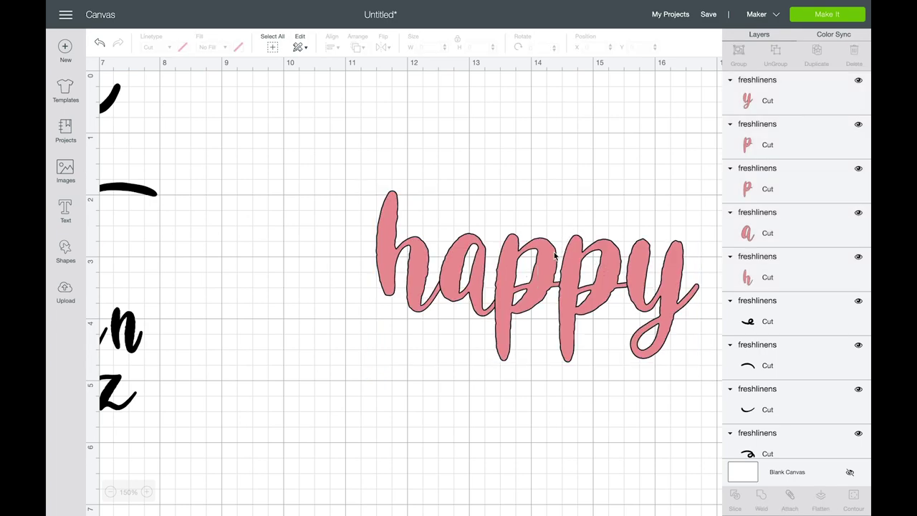
drag(337, 181, 678, 406)
drag(681, 292, 586, 219)
click(459, 282)
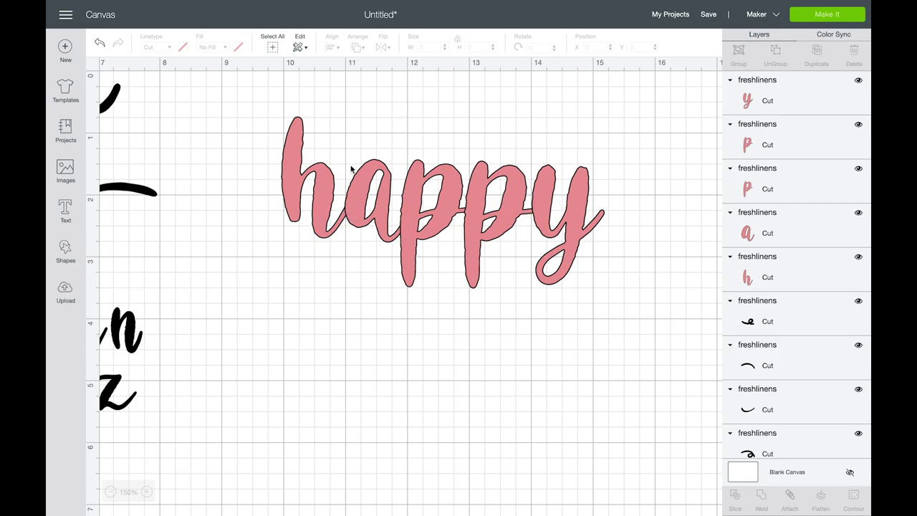
Step: Weld the five happy letters into one Weld Result layer and zoom out
drag(263, 108, 660, 350)
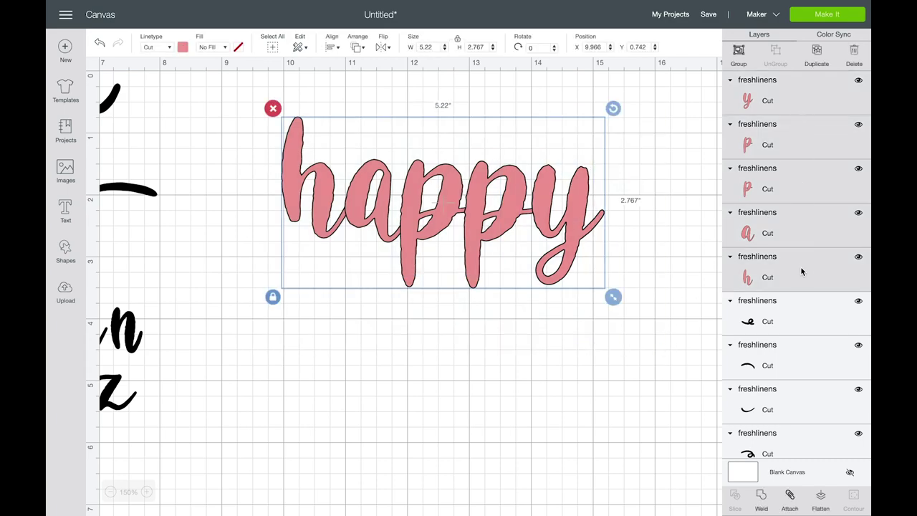
click(762, 499)
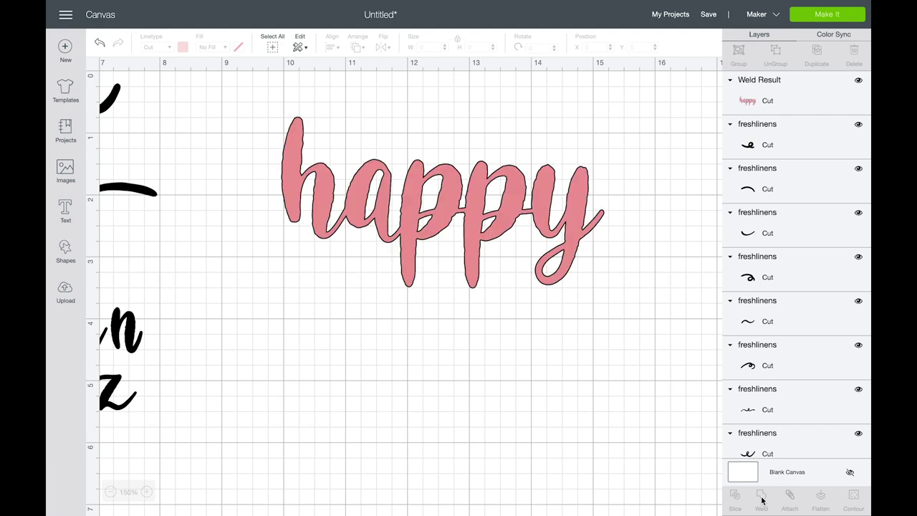
click(110, 492)
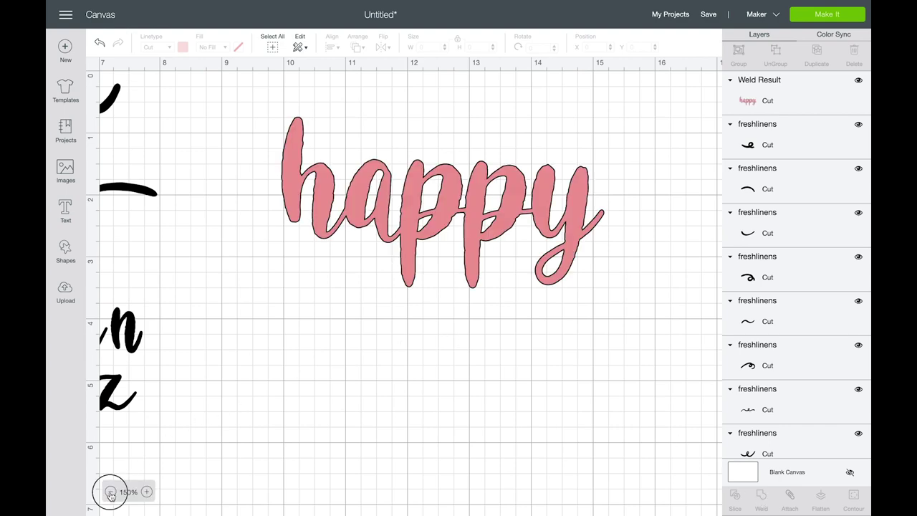
click(110, 491)
Step: Pan over to the Fresh Linens alphabet and marquee-select all of it
scroll(280, 370, left, 3)
scroll(280, 370, left, 5)
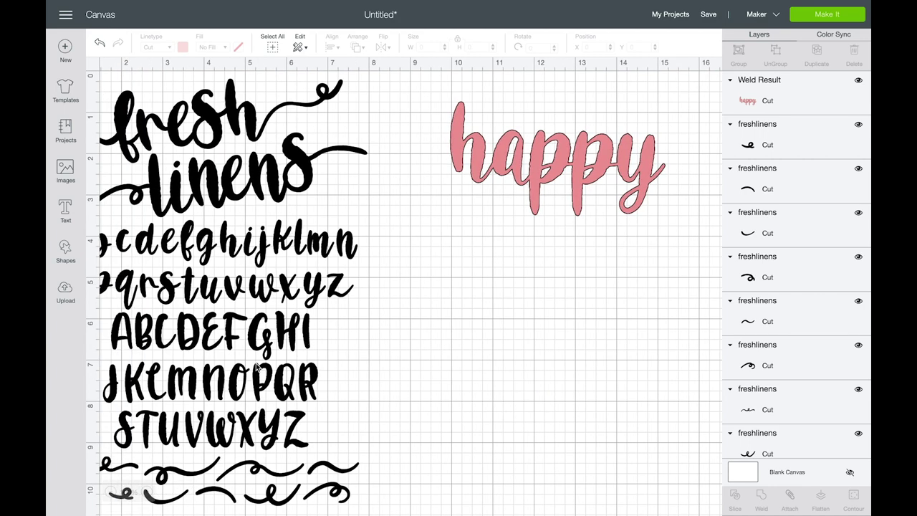
scroll(246, 369, down, 2)
scroll(246, 368, left, 3)
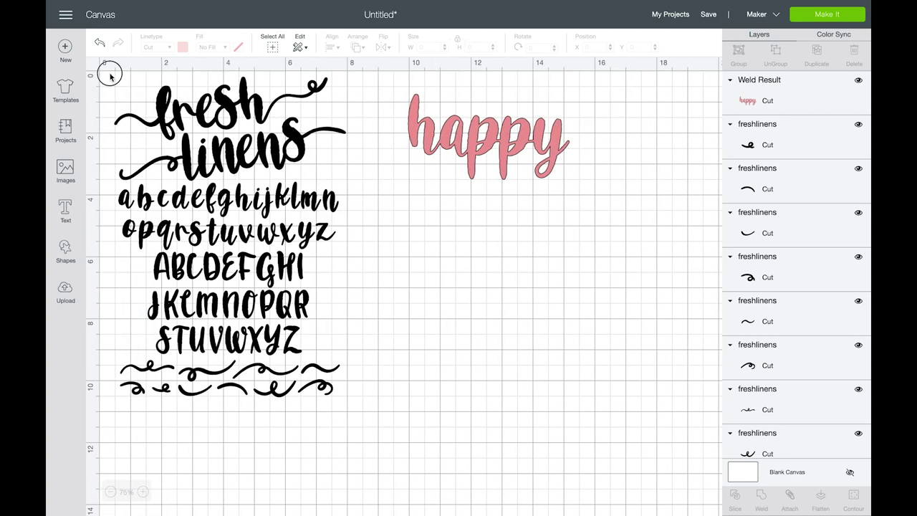
drag(109, 71, 353, 423)
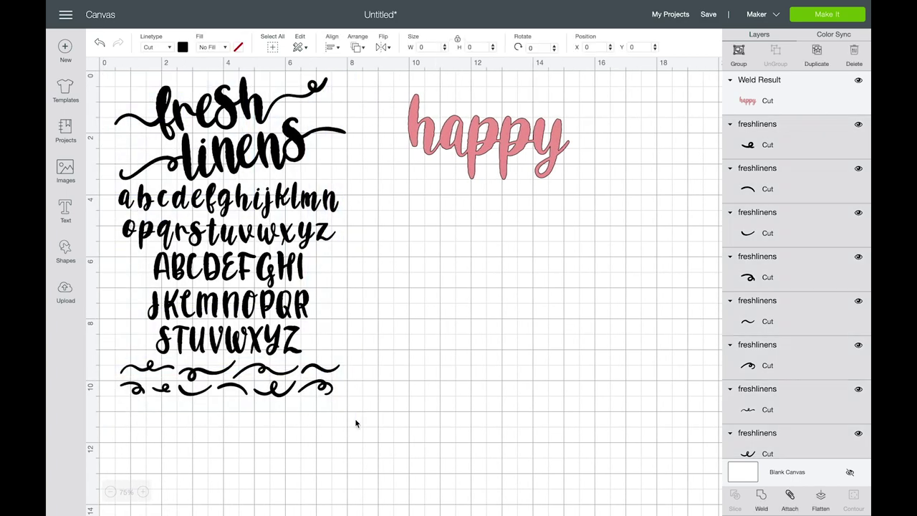
Step: Group the Fresh Linens alphabet layers, hide the group, and return from the mat preview
click(738, 52)
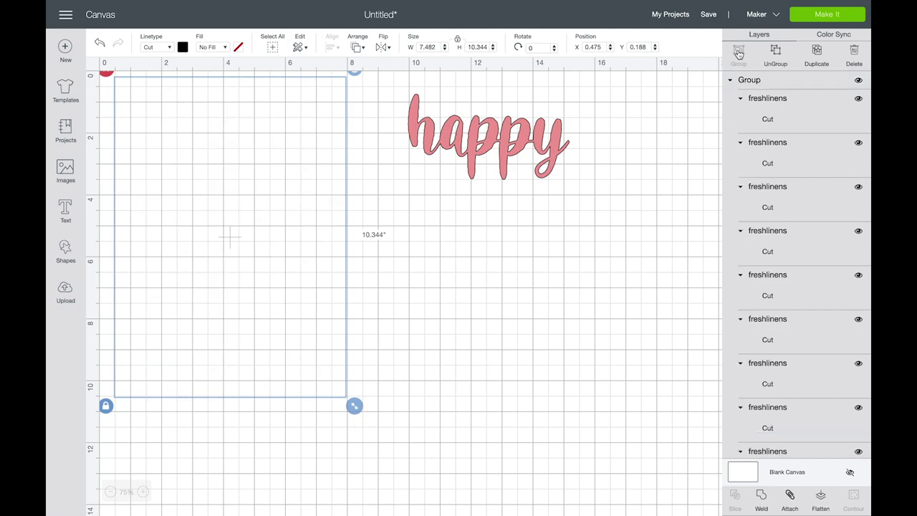
click(857, 82)
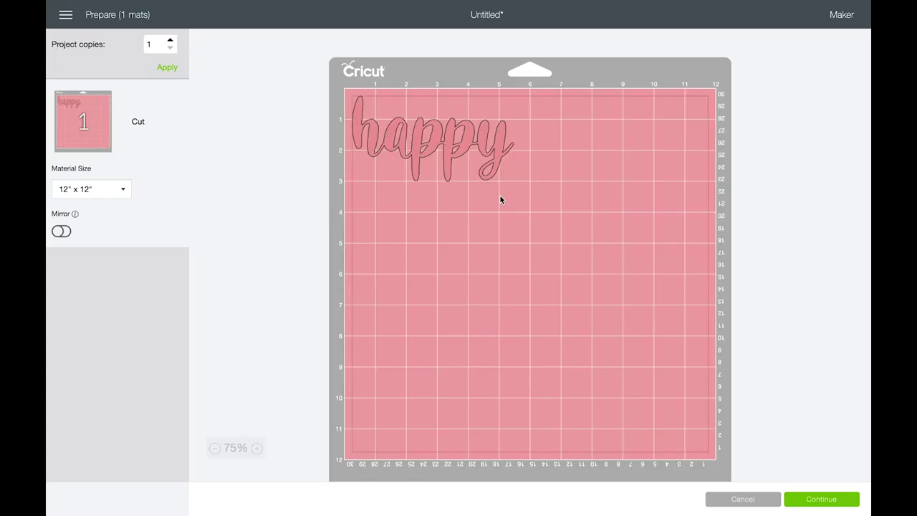
click(718, 499)
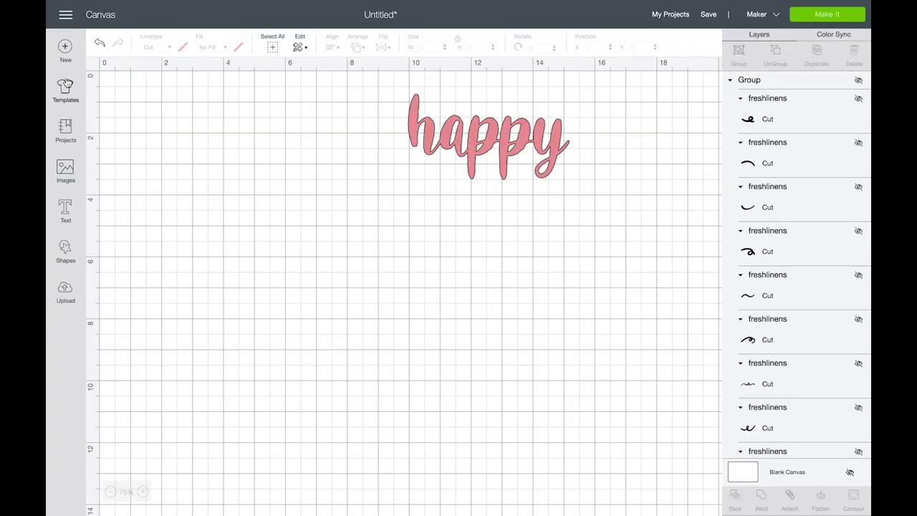
Step: Start a blank new project and browse the image library filtered to uploaded images
click(64, 56)
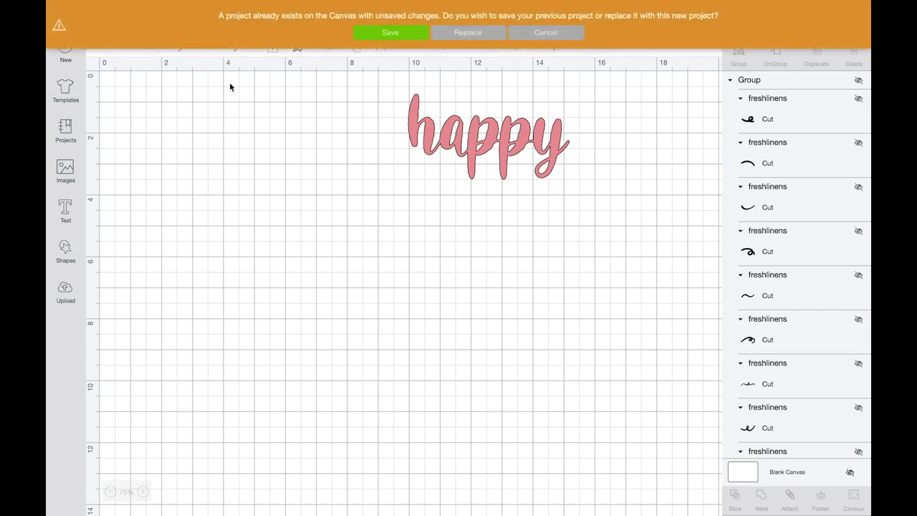
click(467, 32)
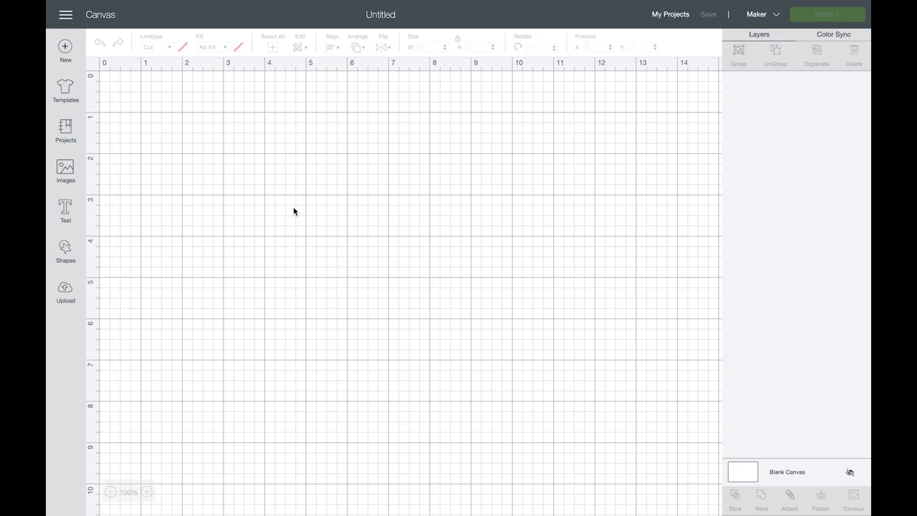
click(65, 175)
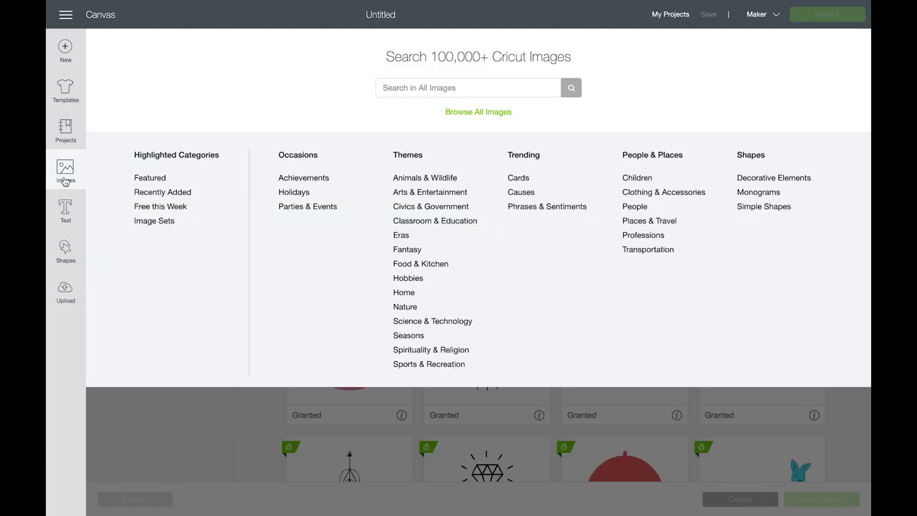
click(471, 112)
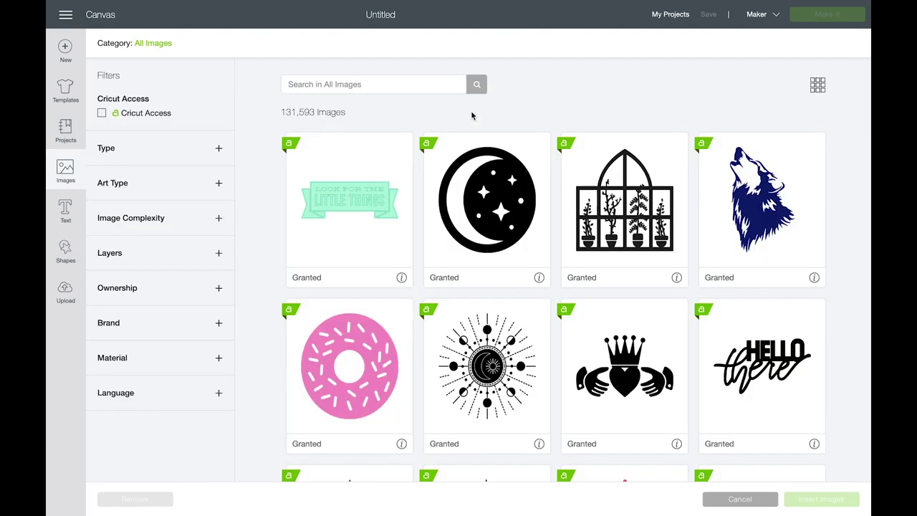
click(217, 290)
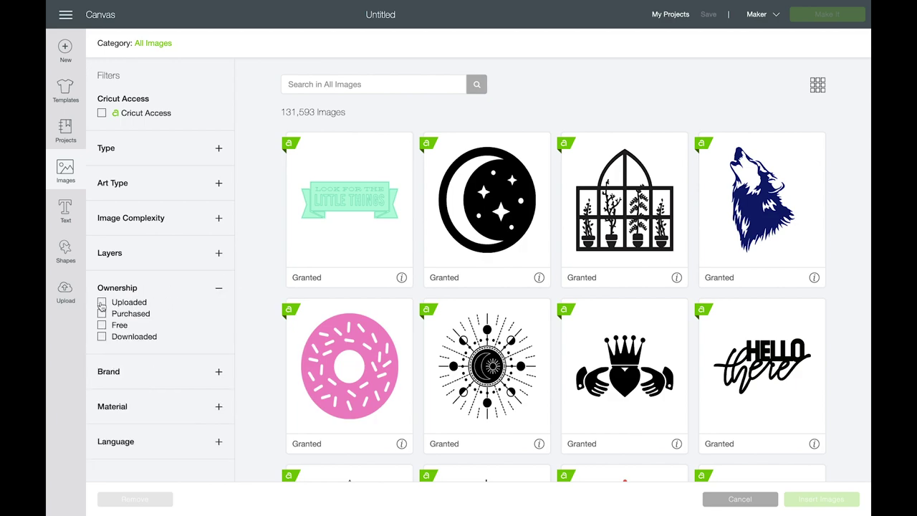
click(101, 302)
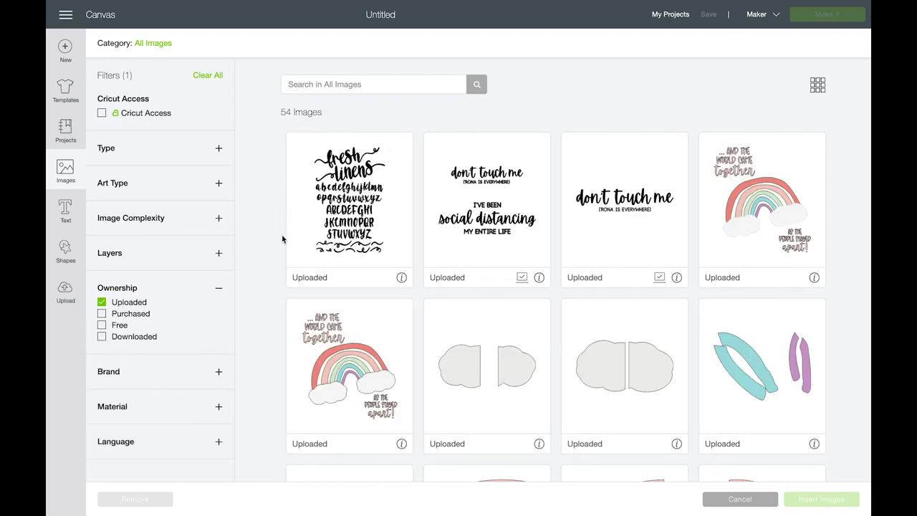
Step: Search the image library for 'freshlinens', then close the image browser
click(336, 84)
text(freshlin)
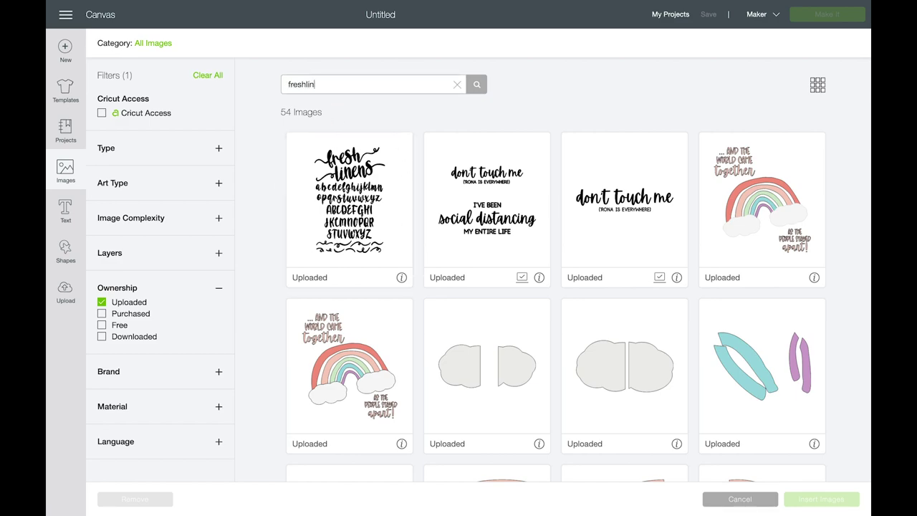
text(ens)
key(Return)
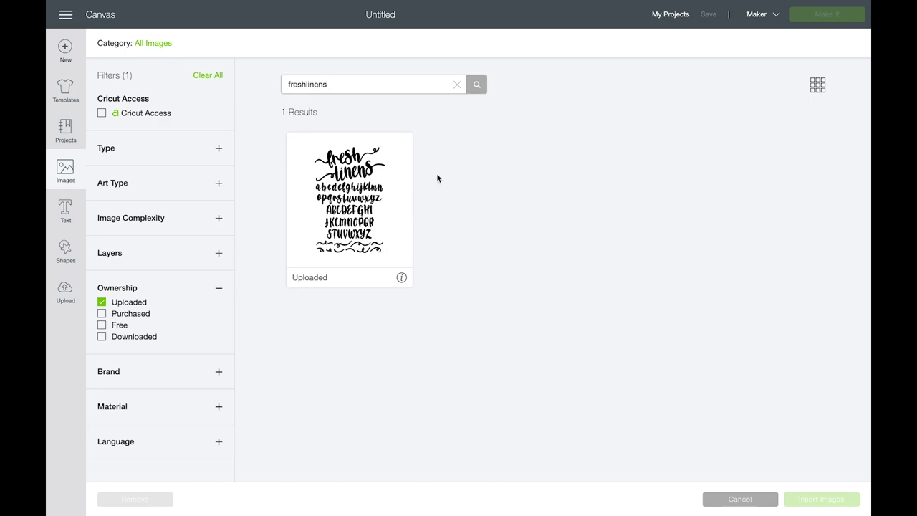
click(102, 301)
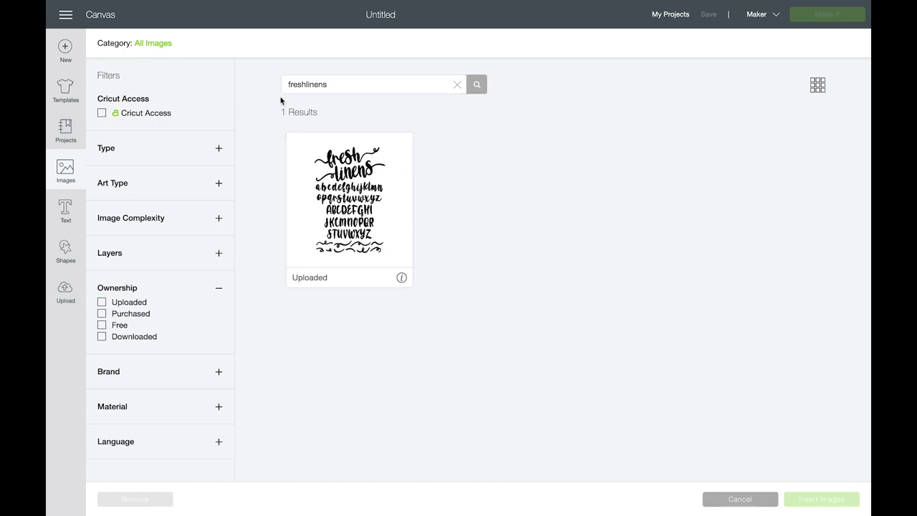
click(457, 84)
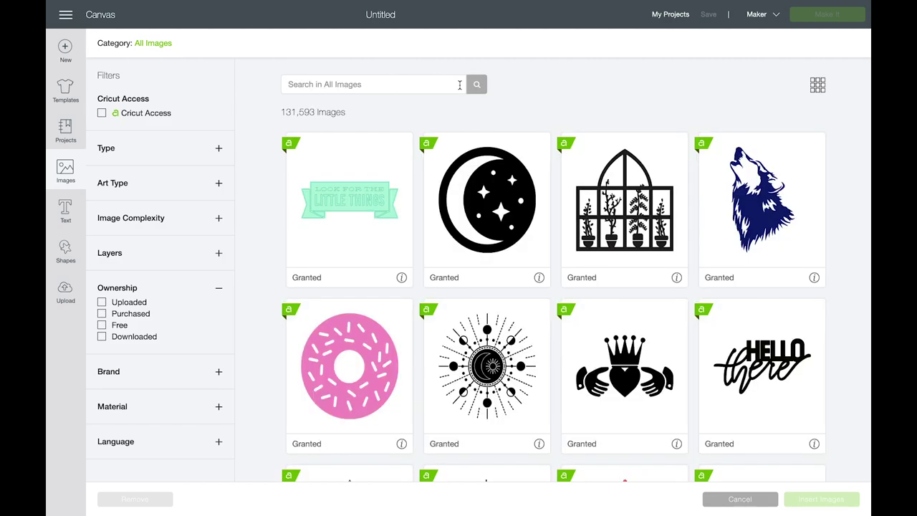
click(422, 86)
text(freshlinens)
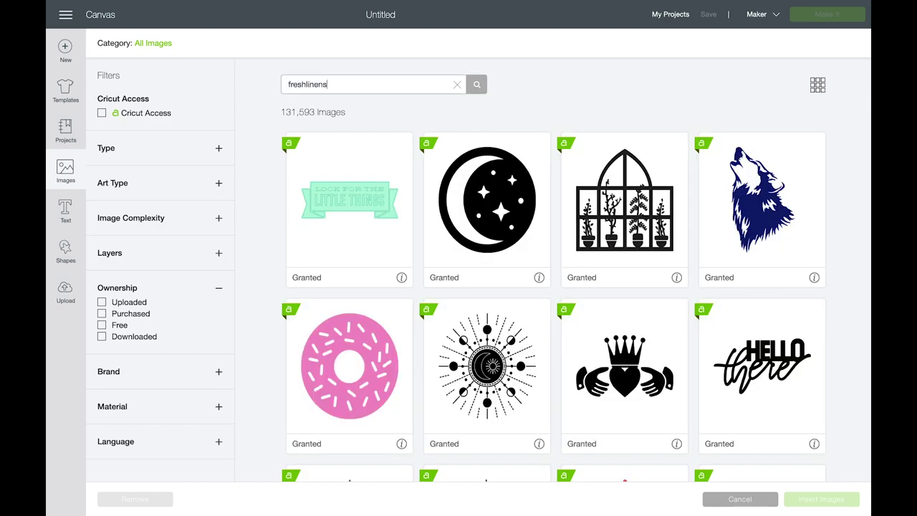
key(Return)
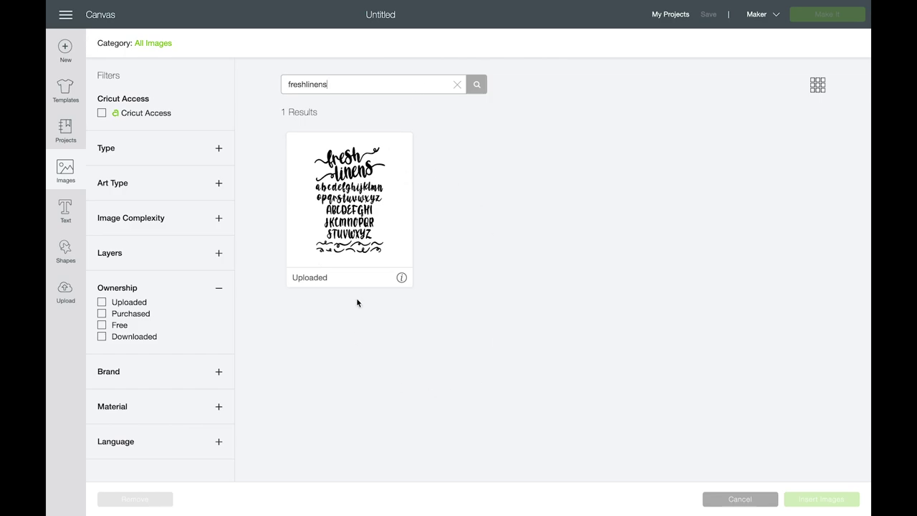
click(66, 167)
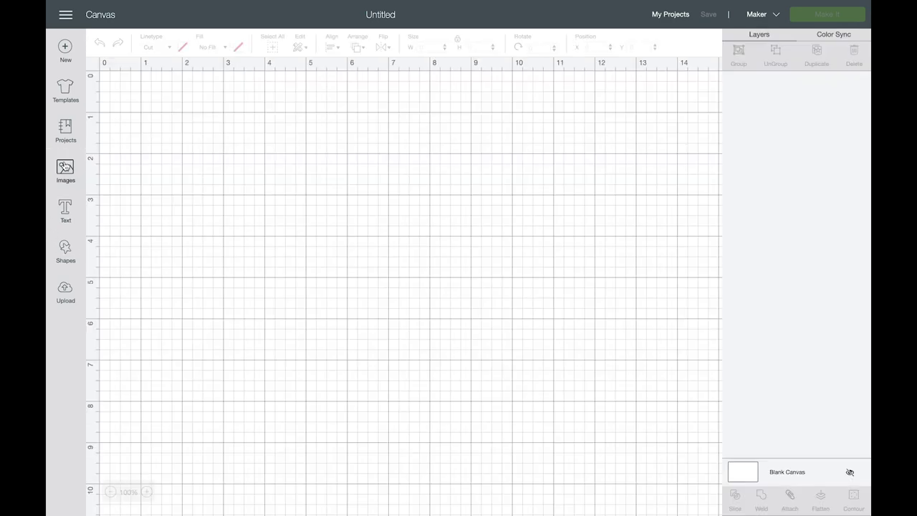
Step: Insert the freshlinens upload, drag it to the canvas's top-left corner, and exit full screen
click(67, 292)
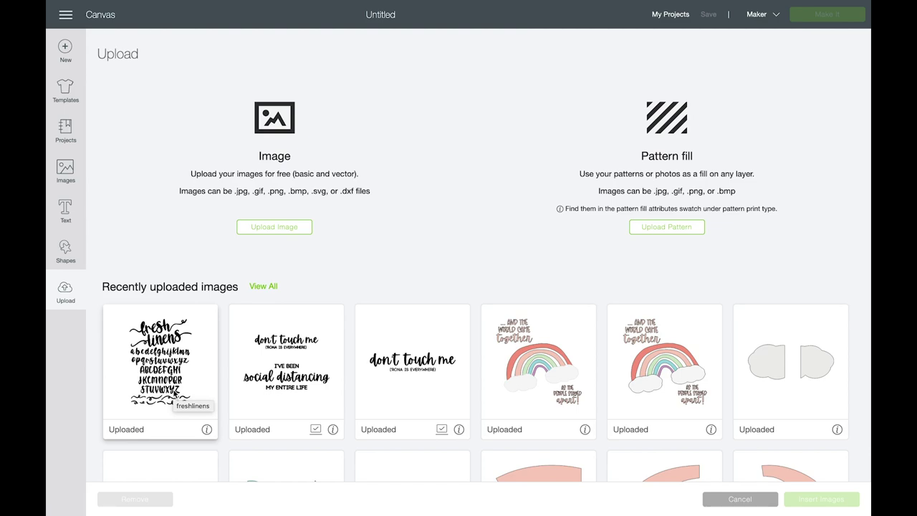
click(174, 393)
click(814, 499)
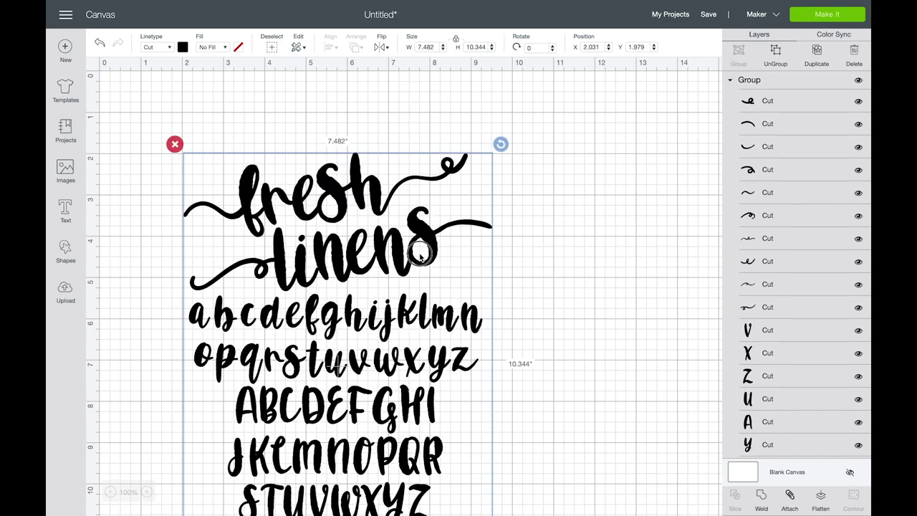
drag(421, 255, 348, 185)
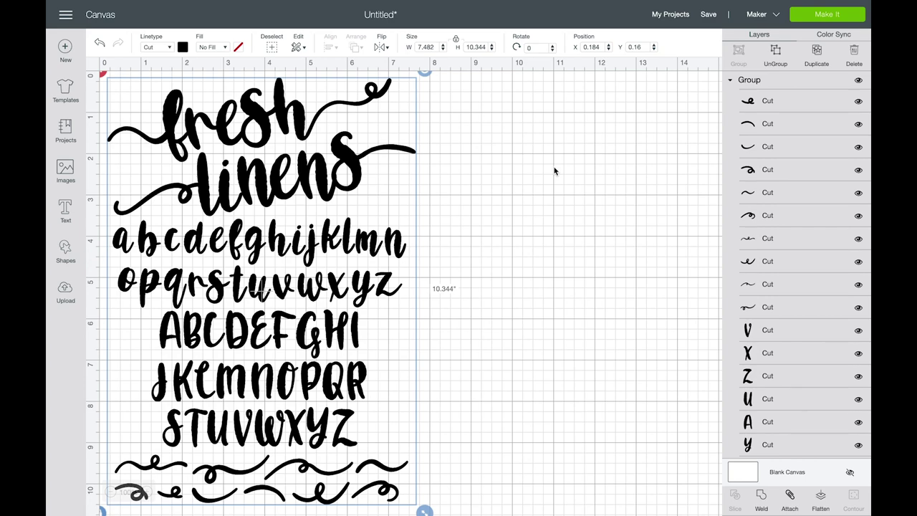
mouse_move(105, 5)
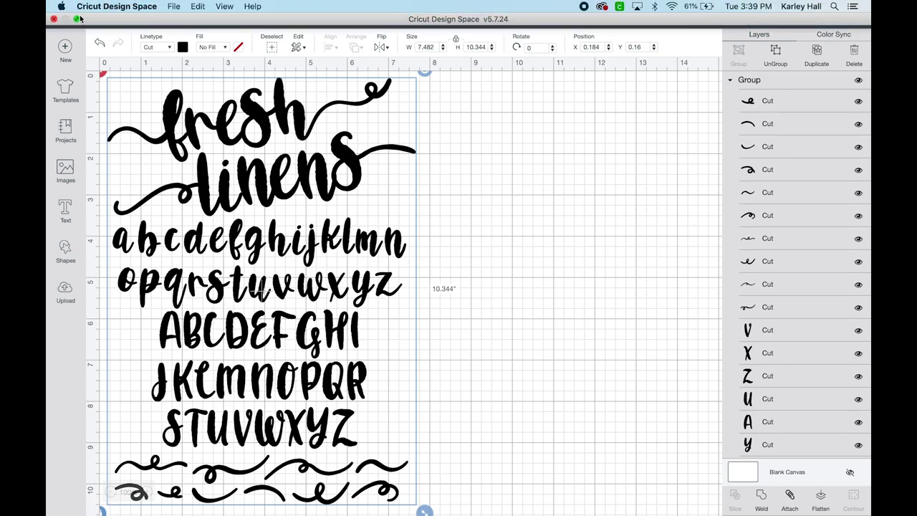
click(77, 19)
Step: Bring Silhouette Studio forward and open freshlinens.dxf from the Desktop in Design view
click(188, 38)
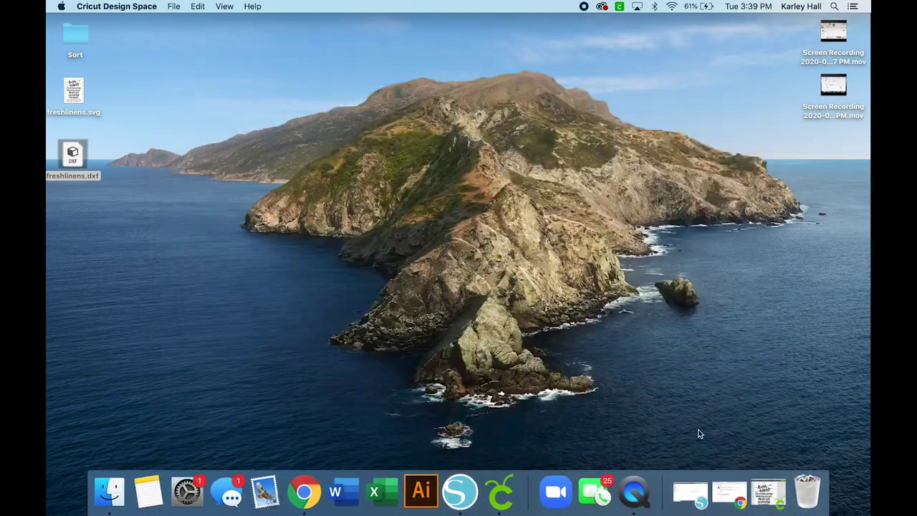
click(690, 492)
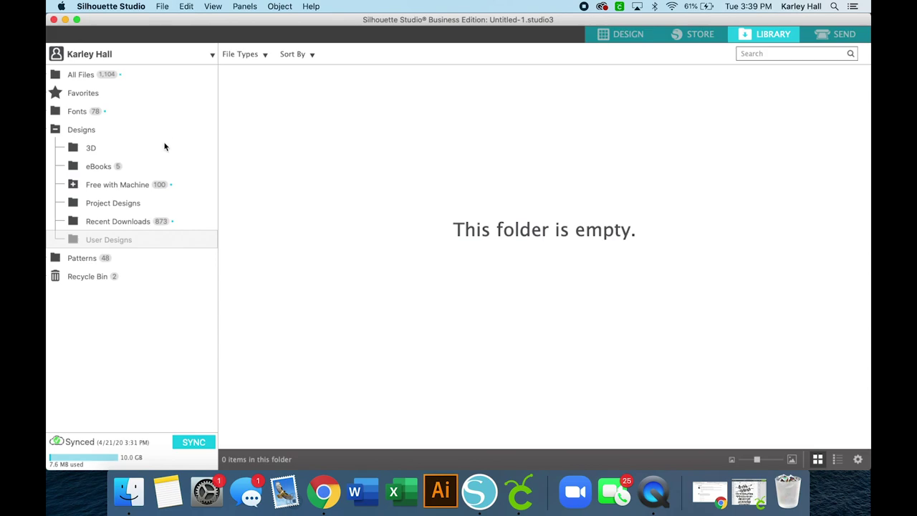
click(605, 37)
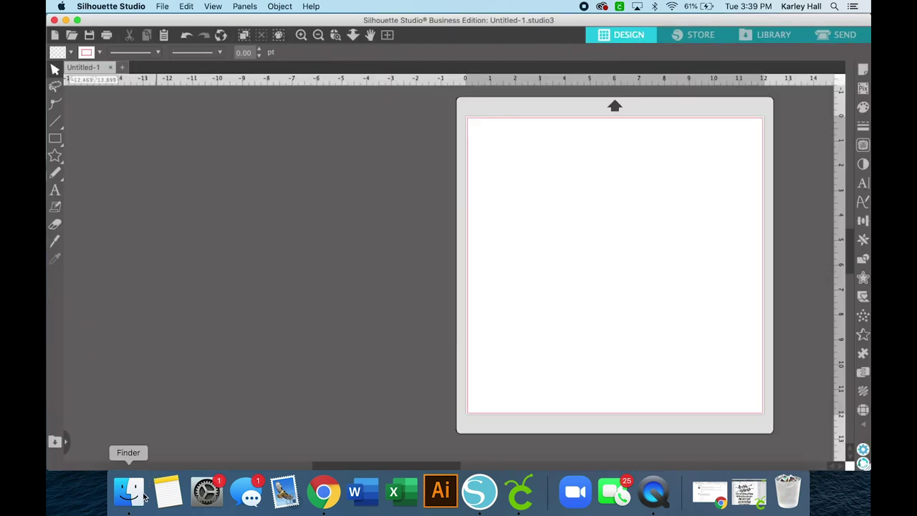
click(169, 6)
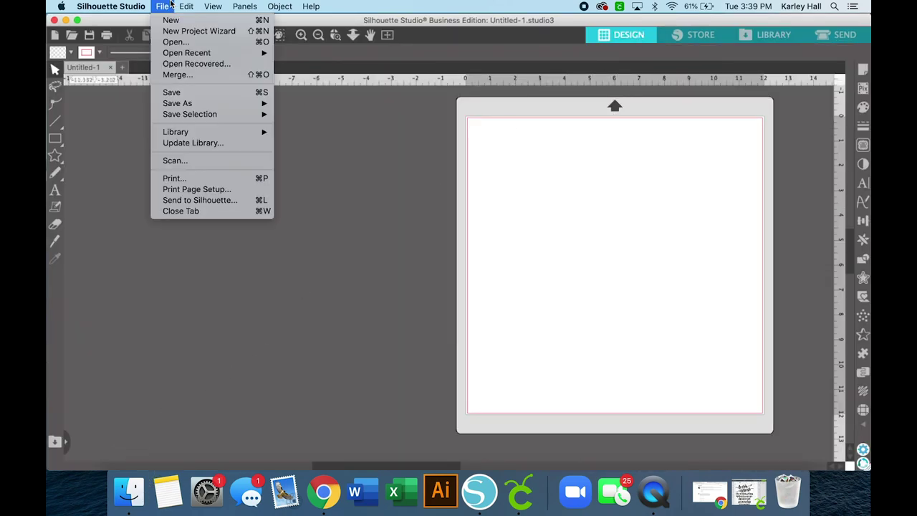
click(173, 43)
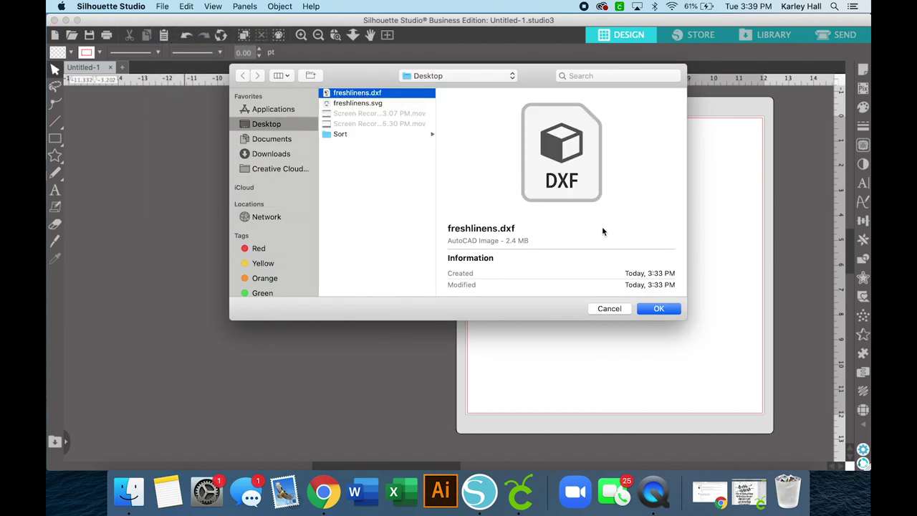
click(653, 310)
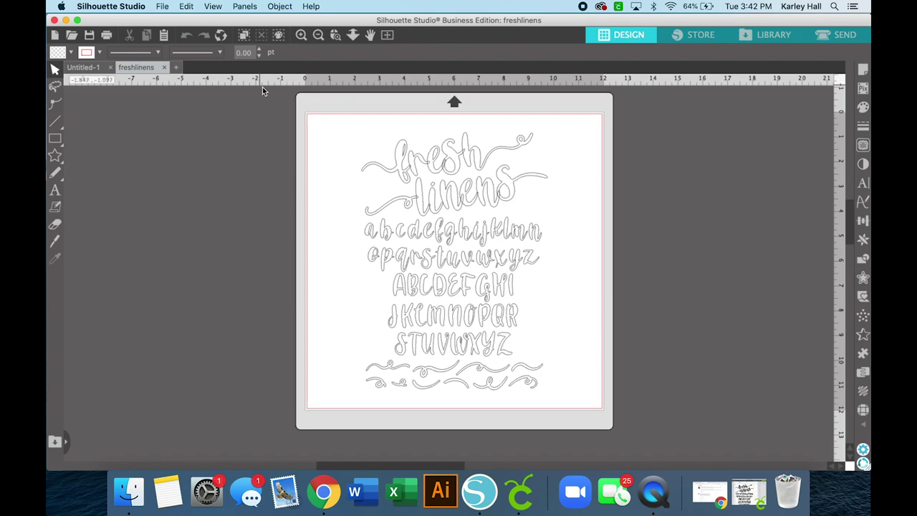
Step: Save the alphabet to the library's User Designs as freshlinens, verify it, and return to Design
click(163, 5)
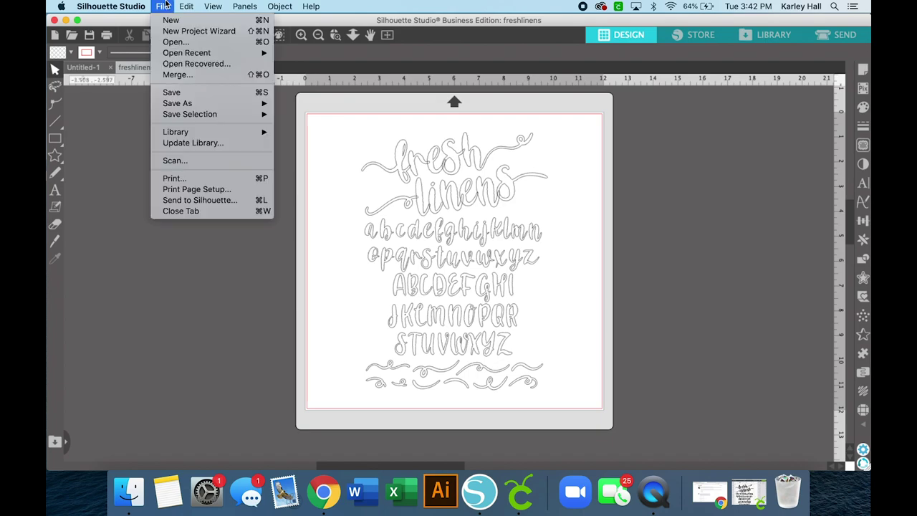
mouse_move(196, 107)
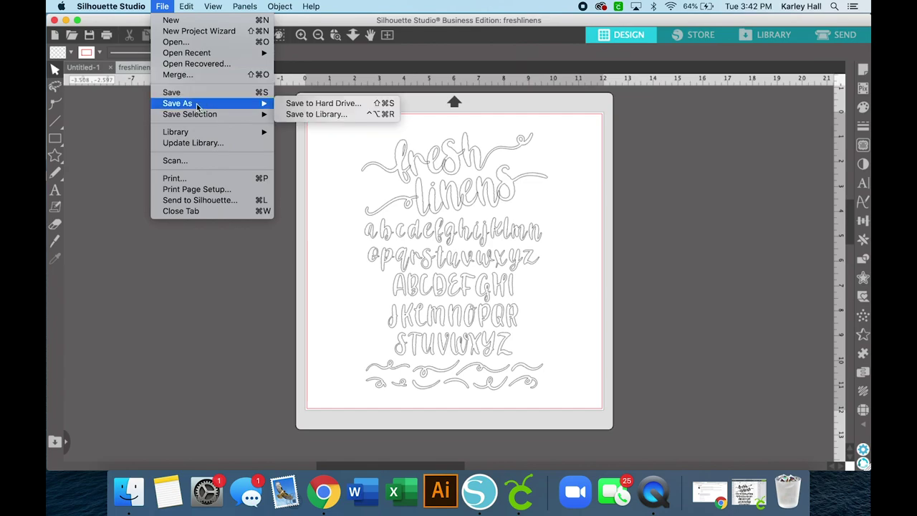
click(308, 114)
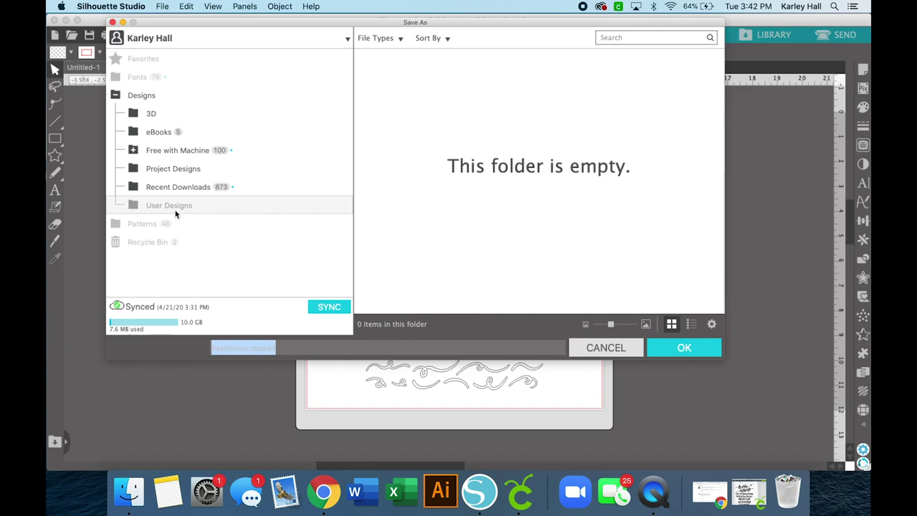
click(694, 349)
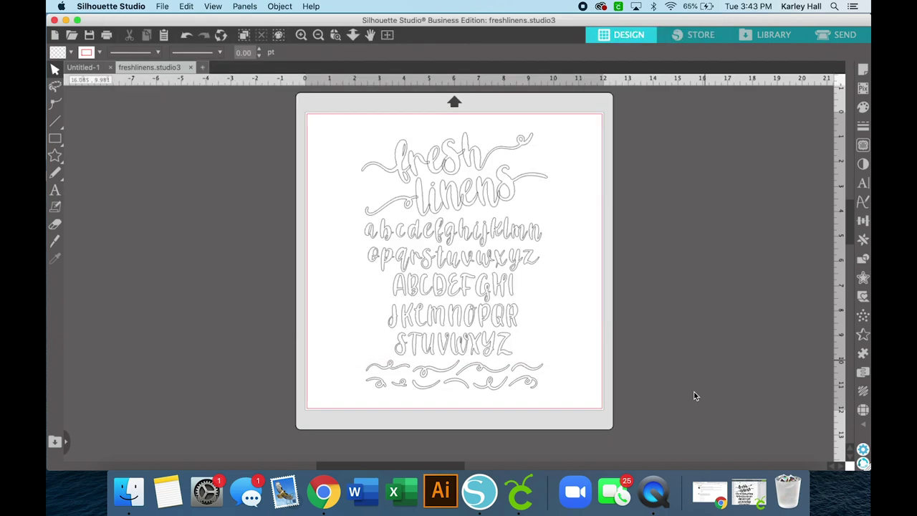
click(761, 37)
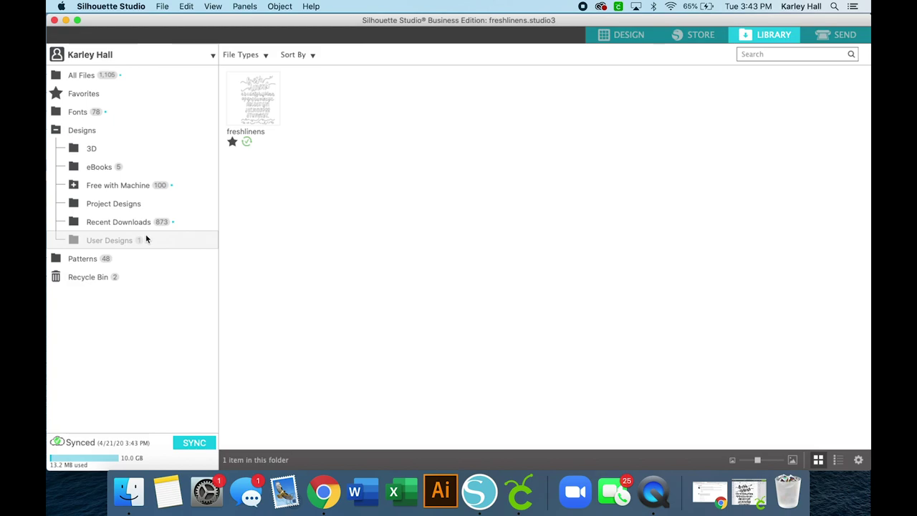
click(632, 32)
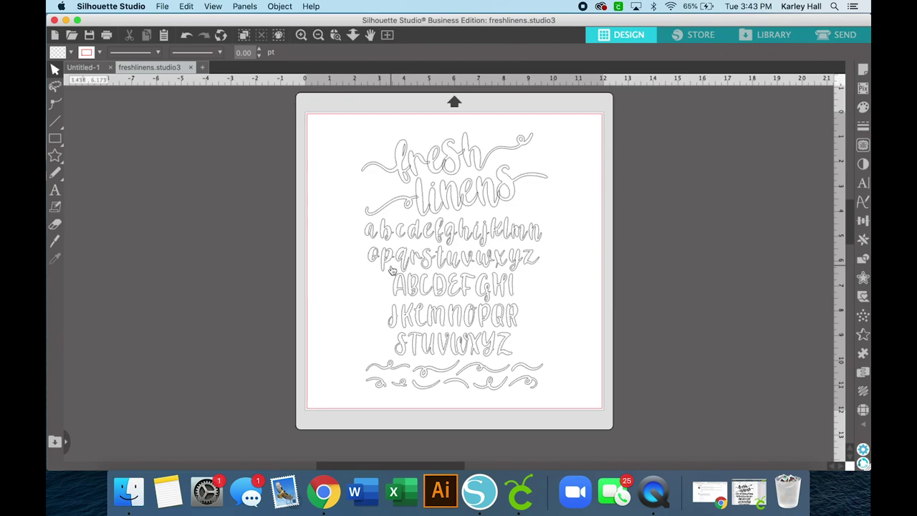
Step: Move the whole alphabet left off the mat and place the lowercase h at the mat's top-left
drag(327, 119, 570, 384)
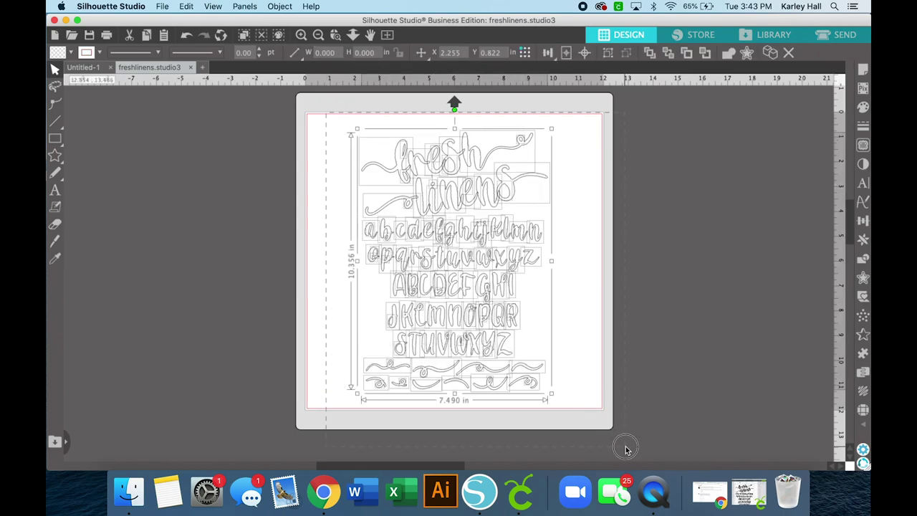
drag(438, 180, 201, 176)
click(157, 102)
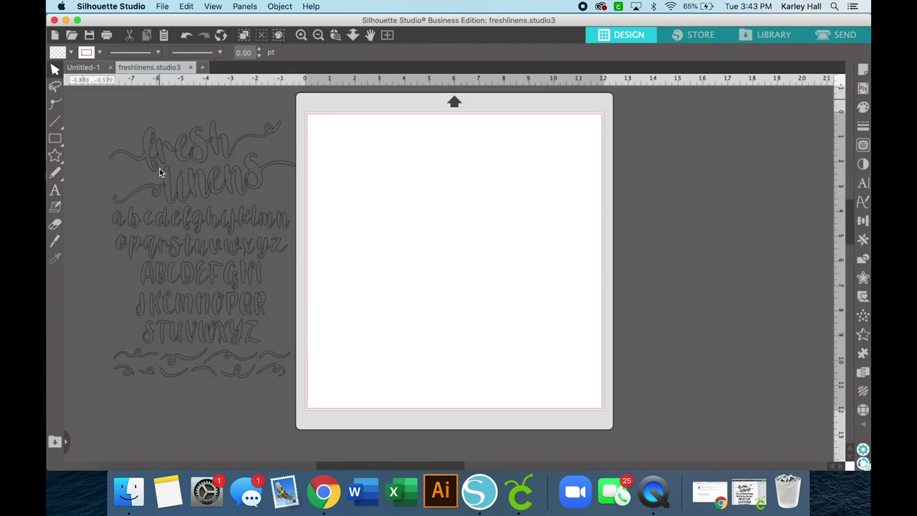
click(212, 223)
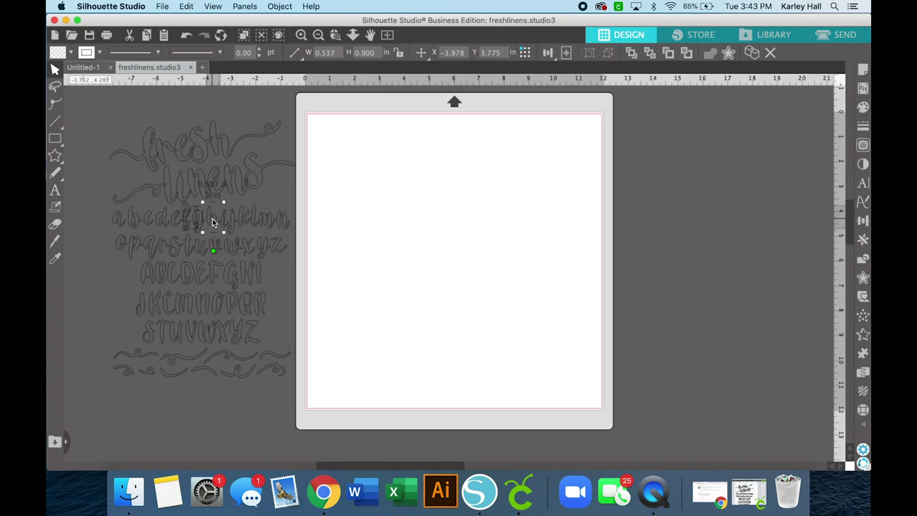
drag(213, 222, 339, 146)
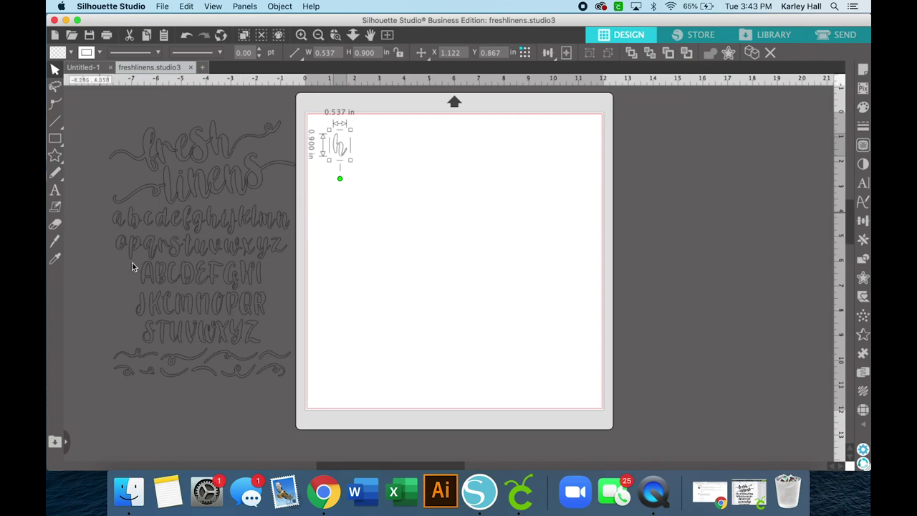
Step: Pick out the lowercase a and place it beside the h to form 'ha'
click(301, 34)
scroll(282, 187, left, 10)
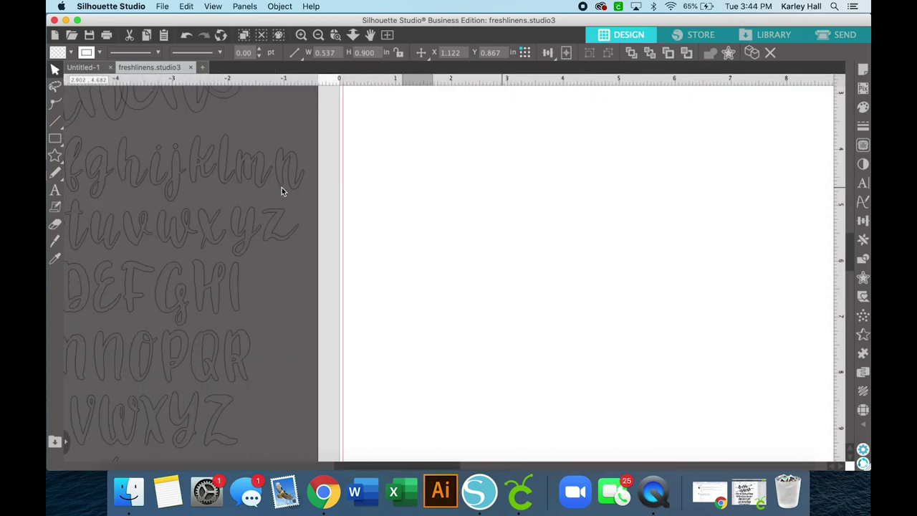
scroll(282, 187, left, 3)
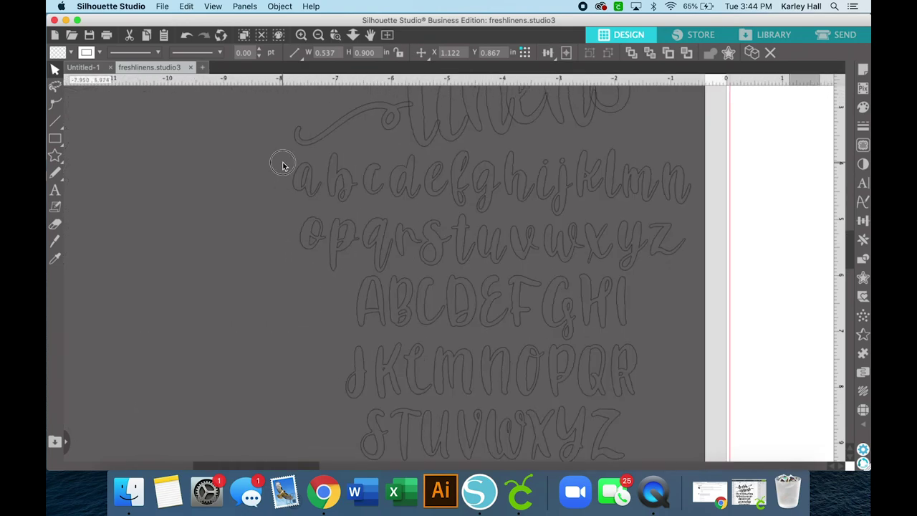
click(305, 183)
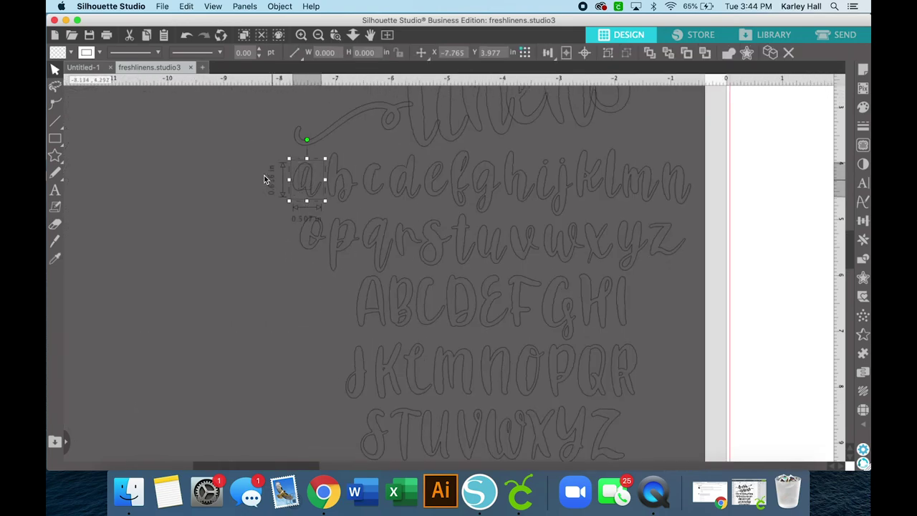
click(312, 182)
click(297, 194)
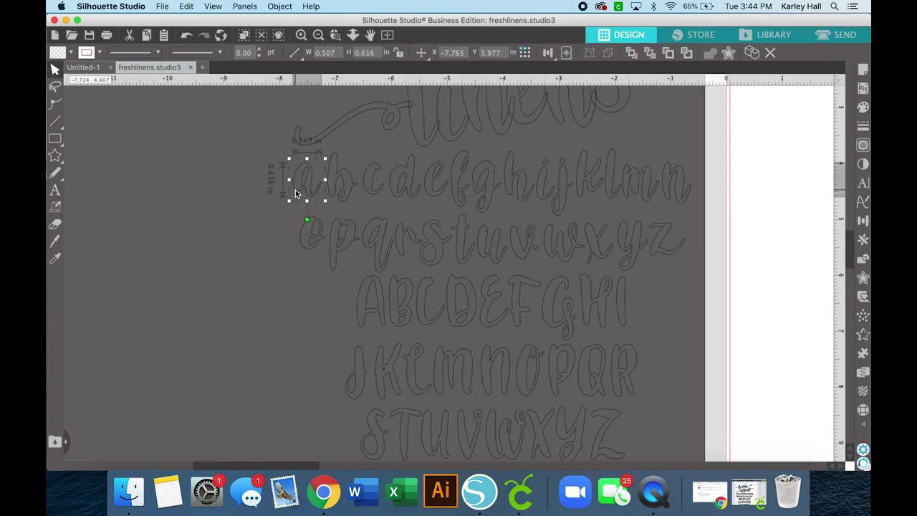
drag(297, 194, 240, 199)
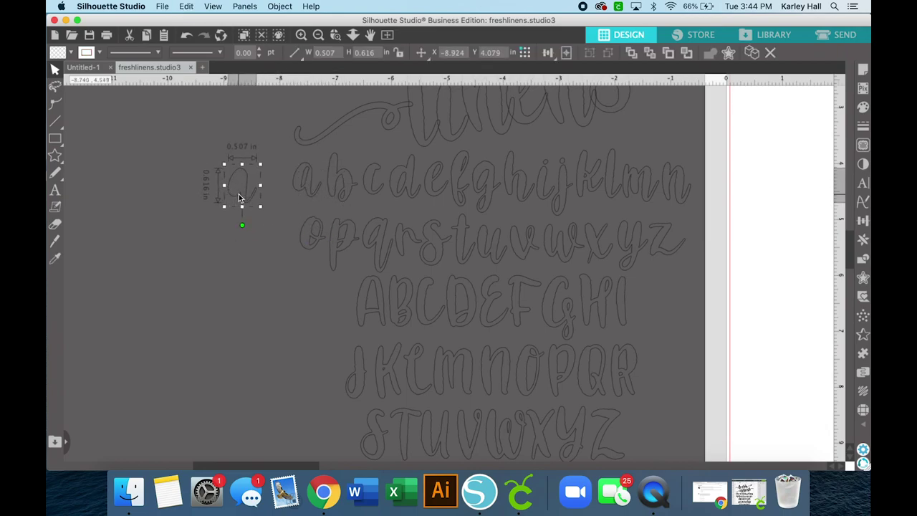
key(Delete)
click(318, 195)
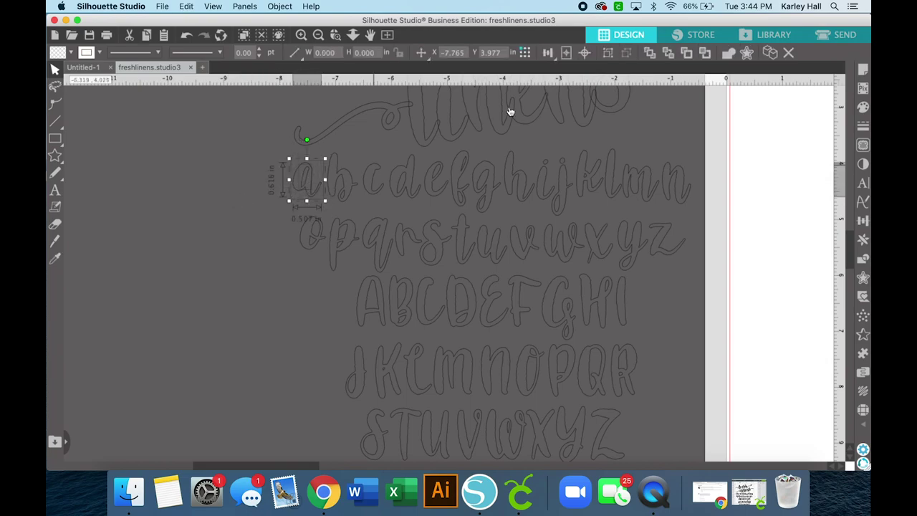
click(318, 34)
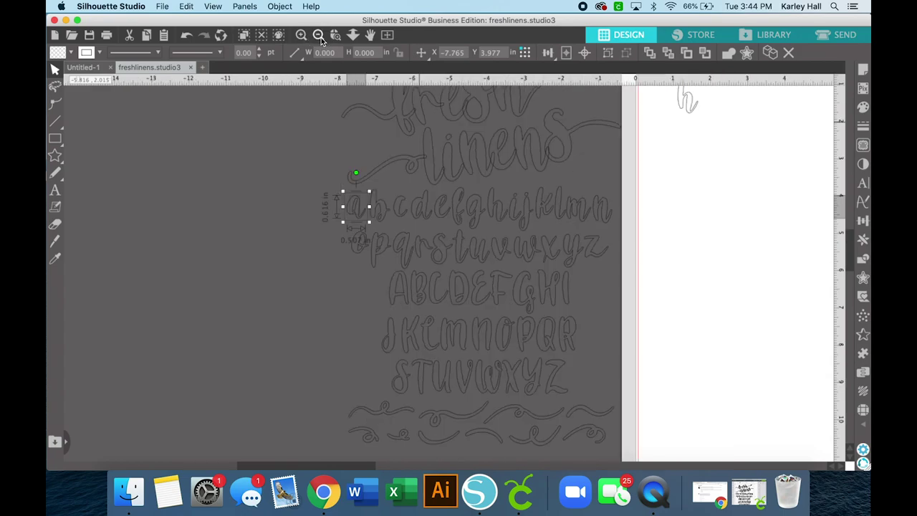
scroll(593, 158, right, 2)
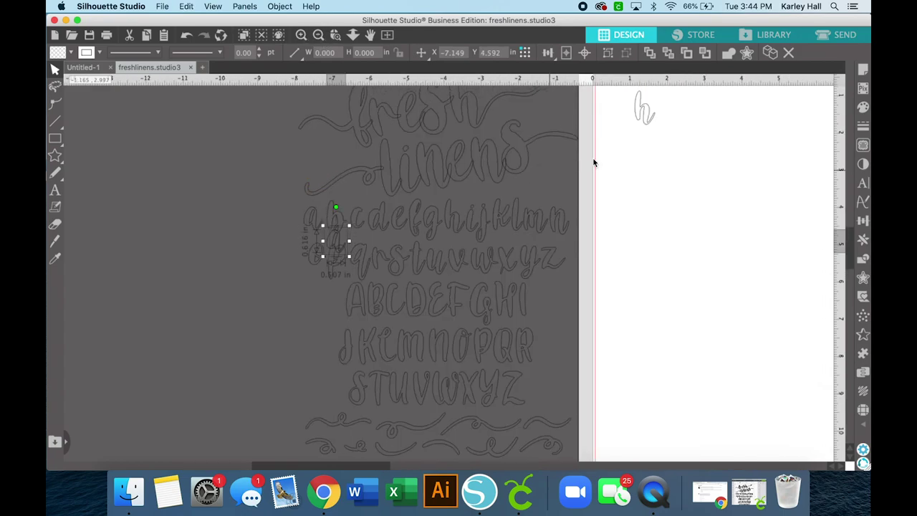
drag(314, 218, 660, 114)
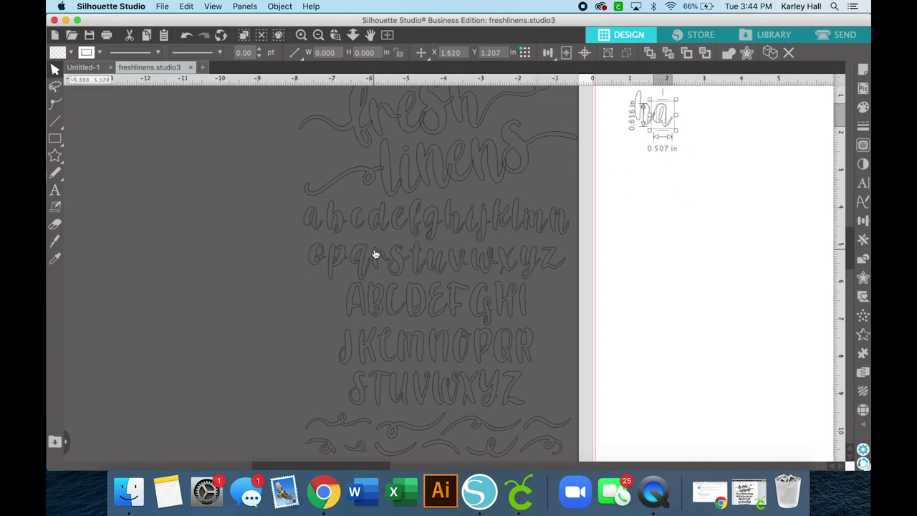
Step: Copy a p and the y from the font sheet and place them after 'ha'
click(338, 262)
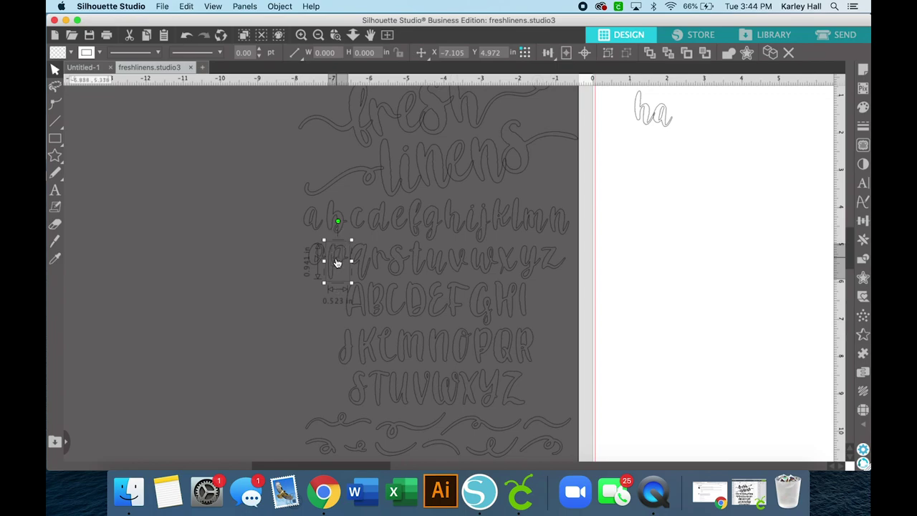
key(super+c)
key(super+v)
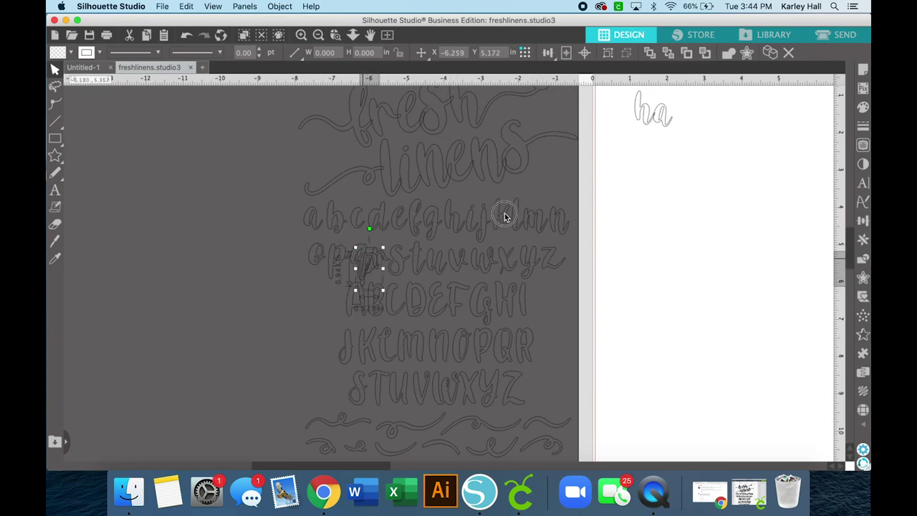
drag(369, 268, 696, 122)
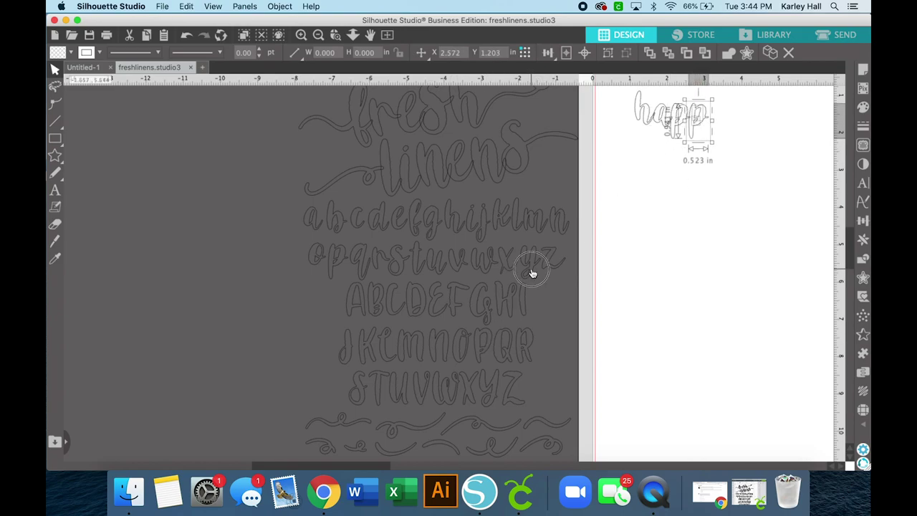
click(532, 273)
click(528, 271)
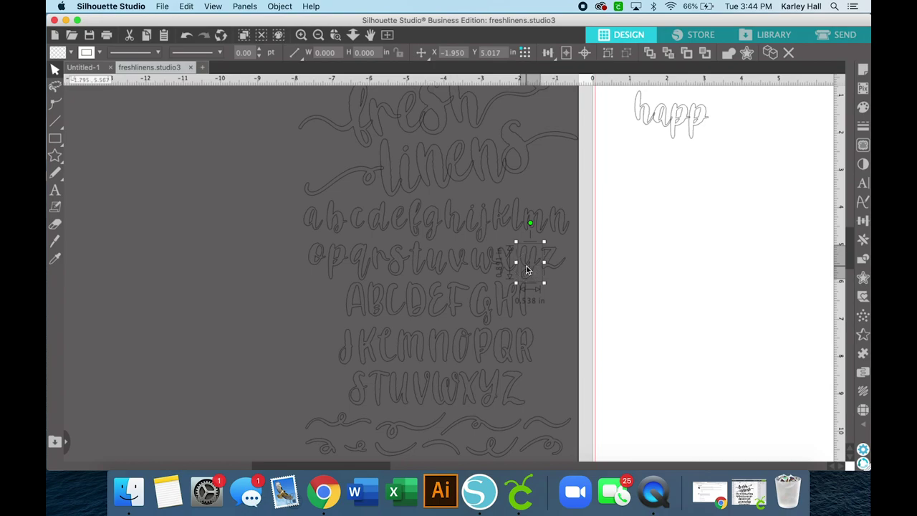
key(super+c)
key(super+v)
drag(550, 283, 713, 127)
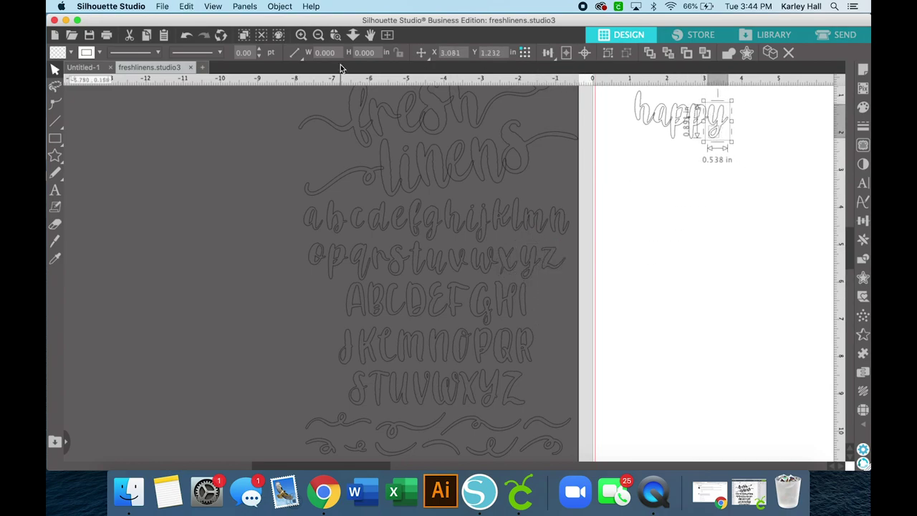
Step: Zoom in and nudge the h and first p to tighten the spacing
click(302, 36)
scroll(444, 128, right, 10)
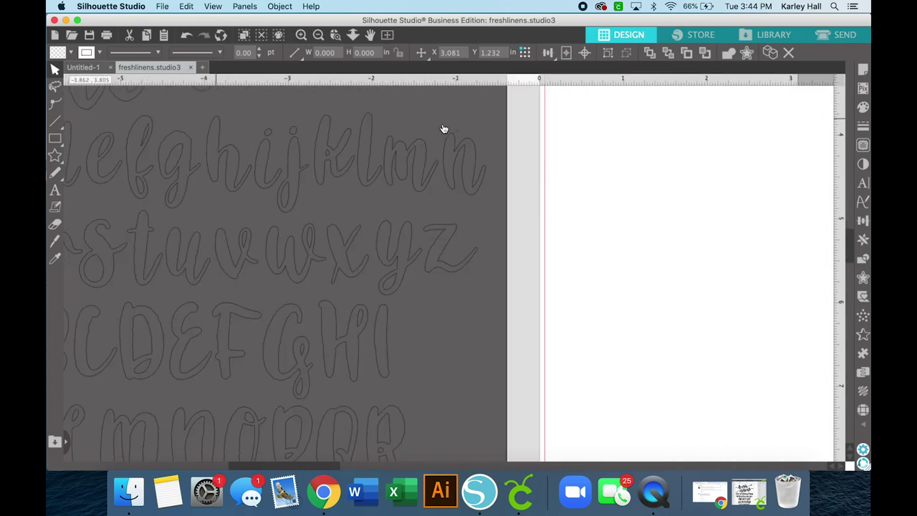
scroll(443, 128, right, 5)
scroll(444, 129, up, 3)
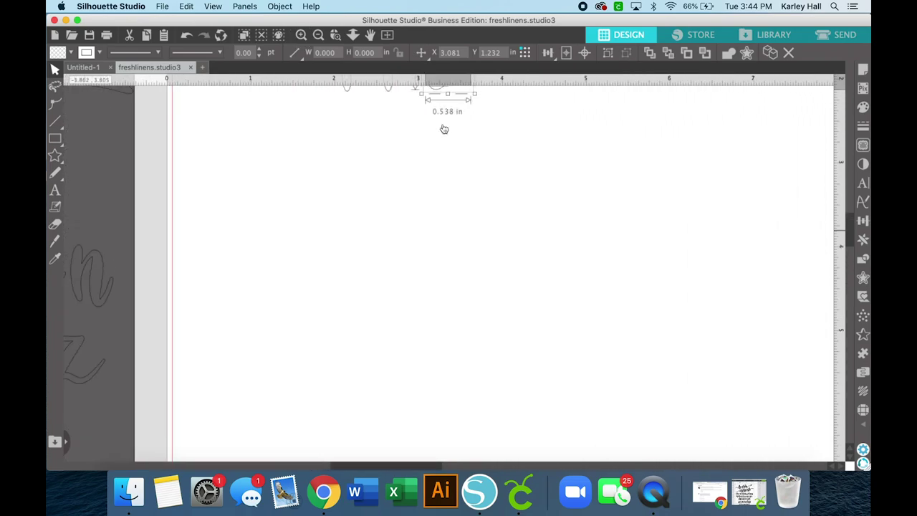
scroll(437, 123, left, 2)
scroll(437, 123, up, 5)
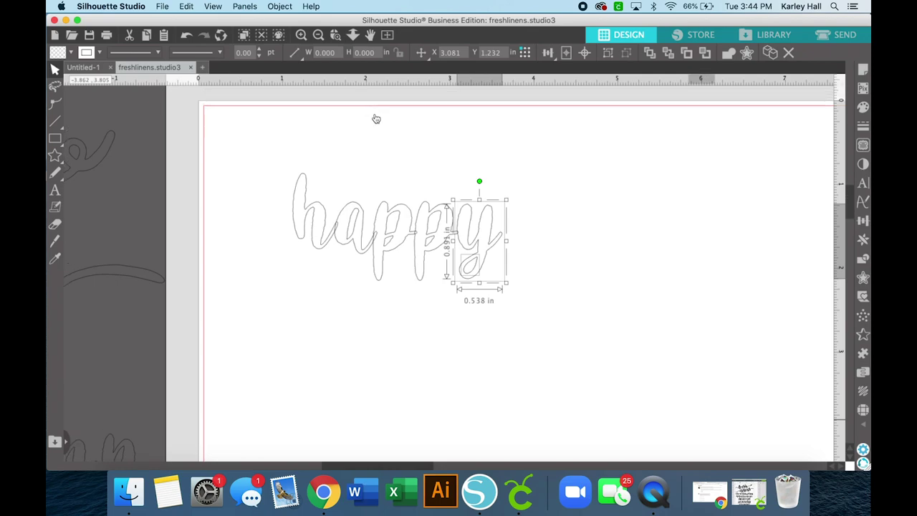
click(366, 186)
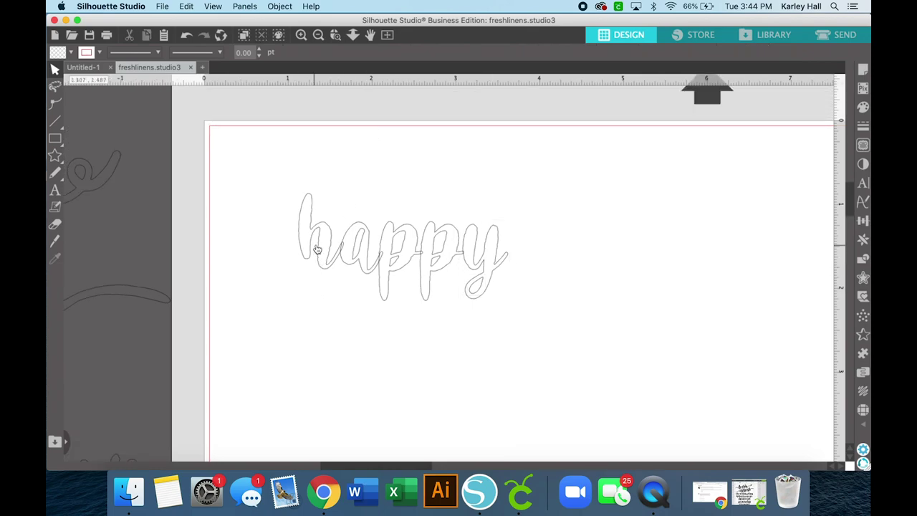
drag(316, 246, 323, 254)
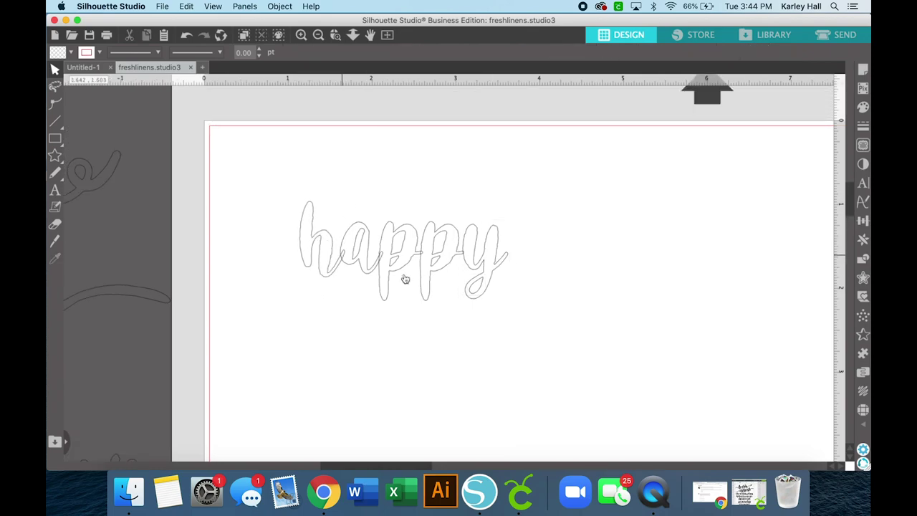
click(401, 277)
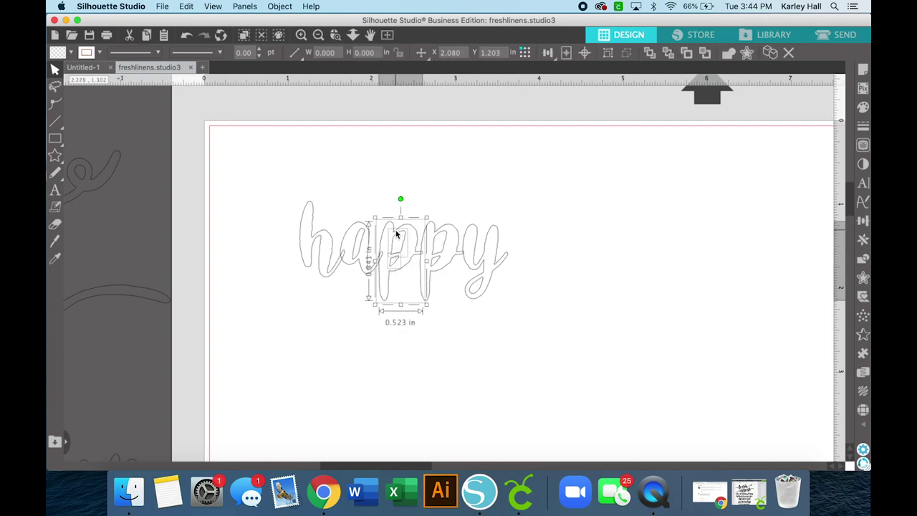
drag(401, 245, 400, 246)
Step: Nudge the second p and the y into place
click(436, 248)
click(444, 256)
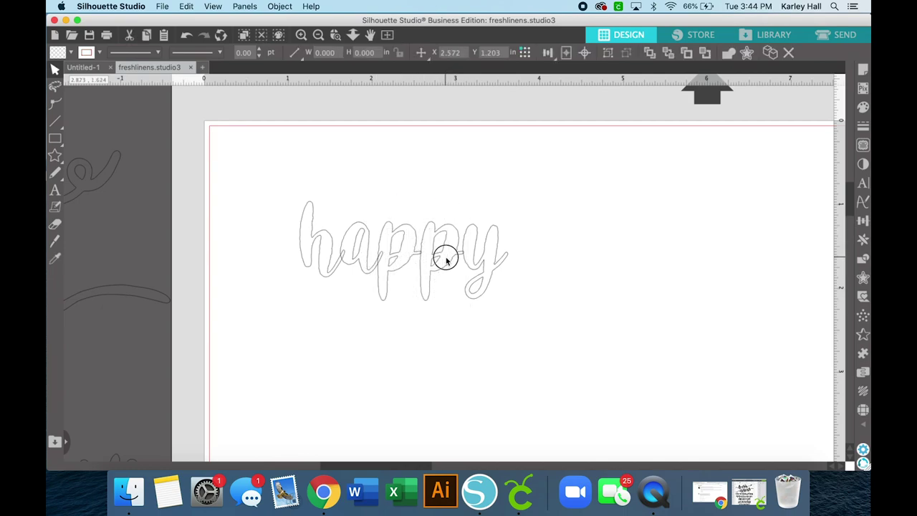
click(438, 222)
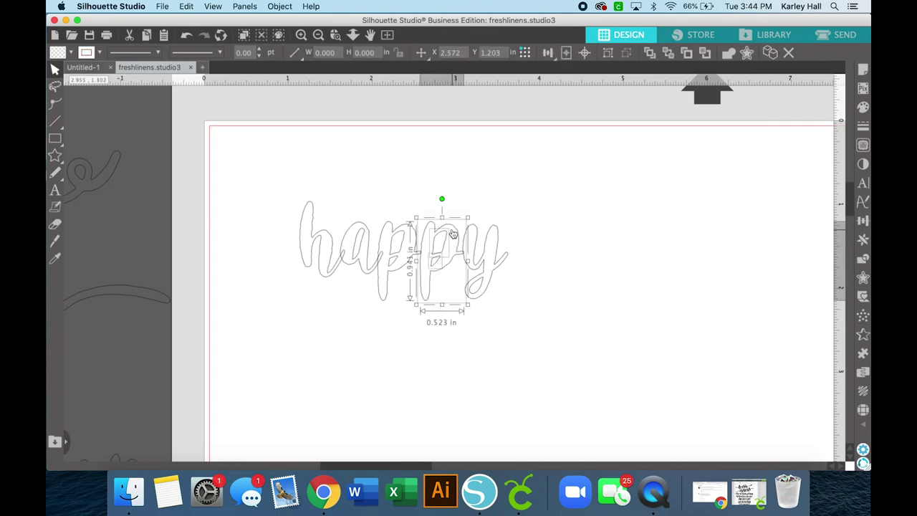
drag(450, 229, 450, 231)
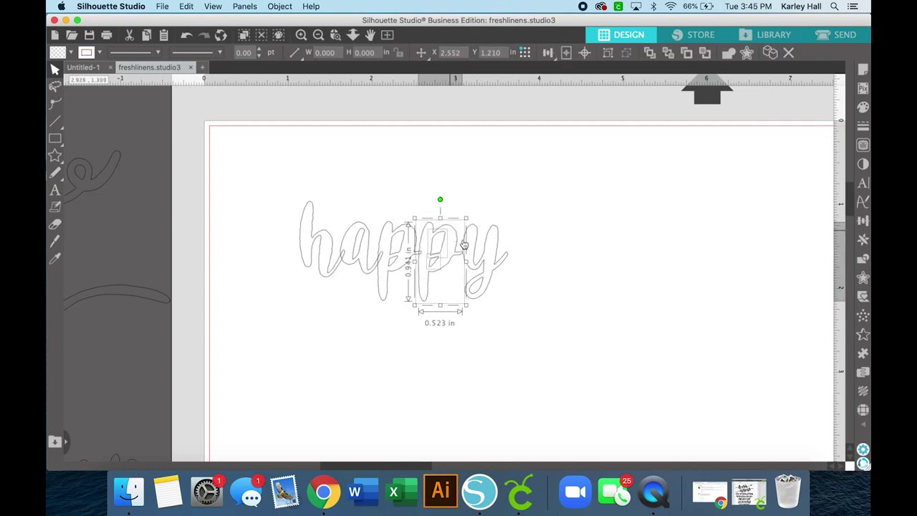
click(484, 259)
click(483, 259)
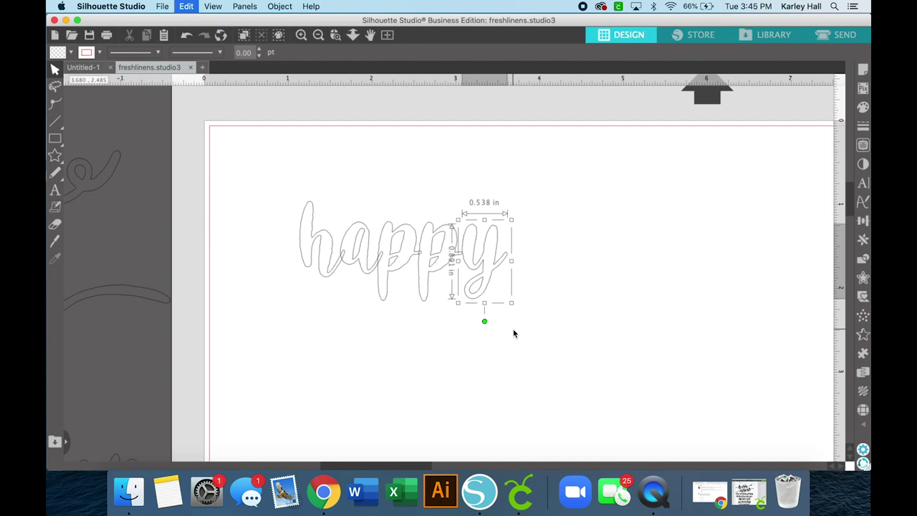
drag(485, 241, 492, 250)
click(543, 268)
Step: Shift-select the y, both p's, the a and the h together
click(495, 250)
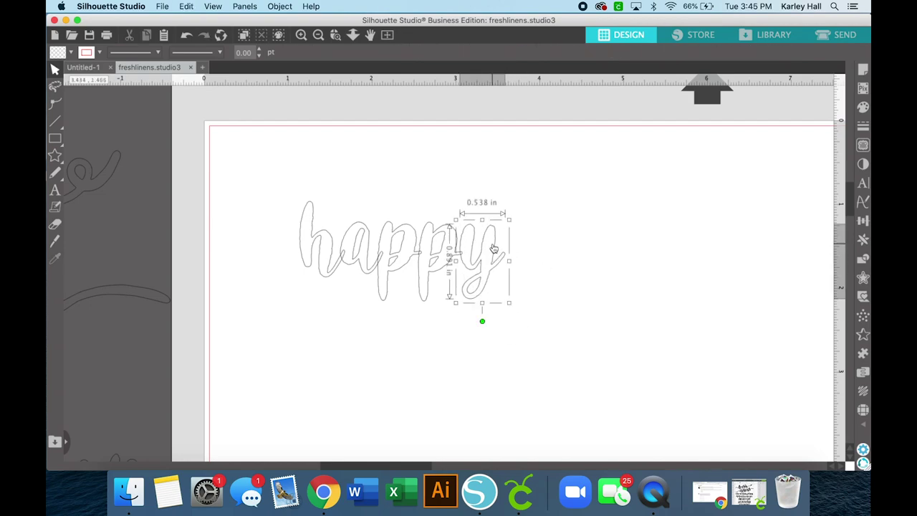
shift+click(431, 226)
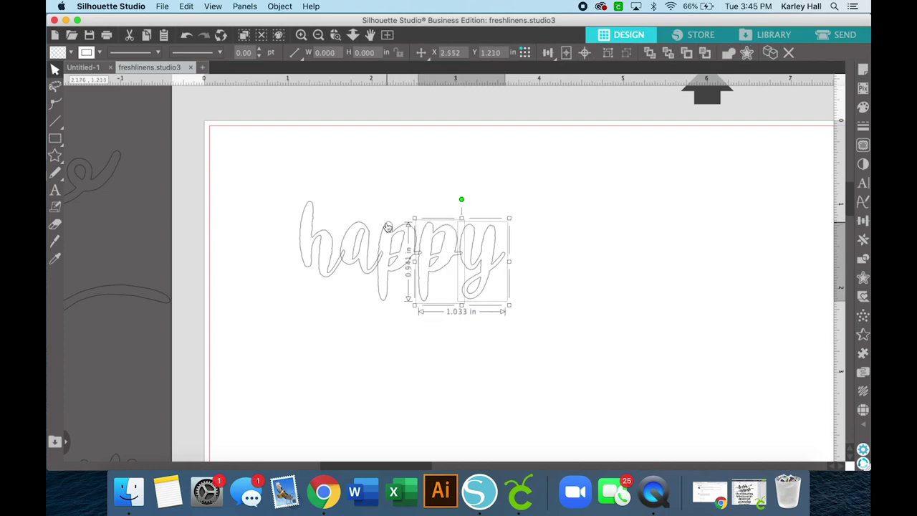
shift+click(387, 228)
shift+click(351, 228)
shift+click(311, 208)
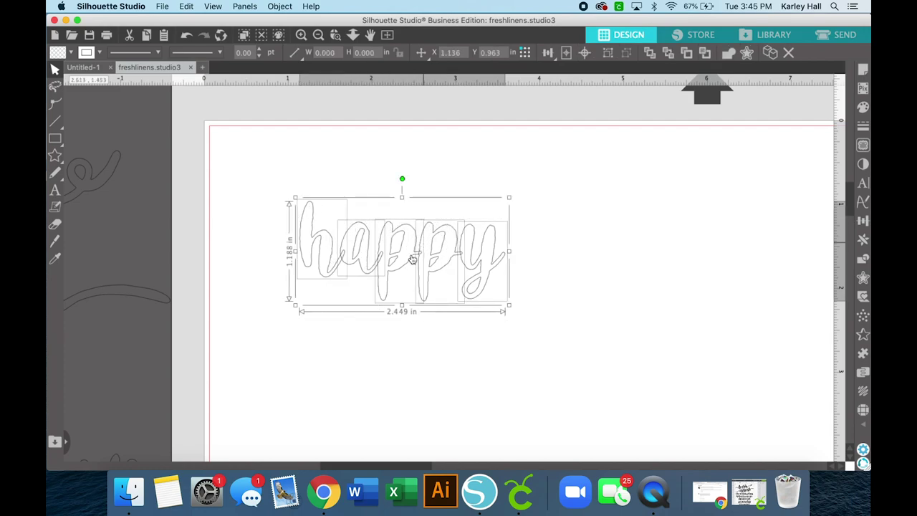
Step: Weld the selected happy letters into one outline with the Modify panel's Weld
click(863, 259)
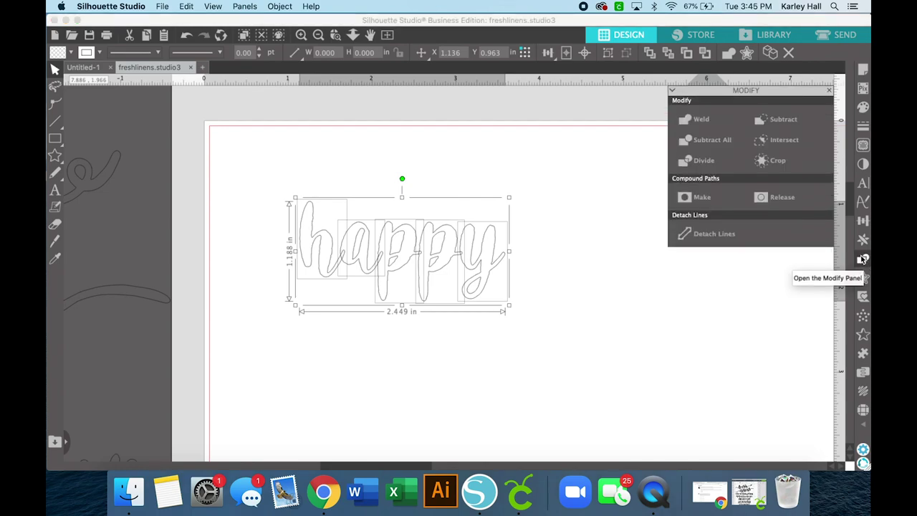
click(696, 121)
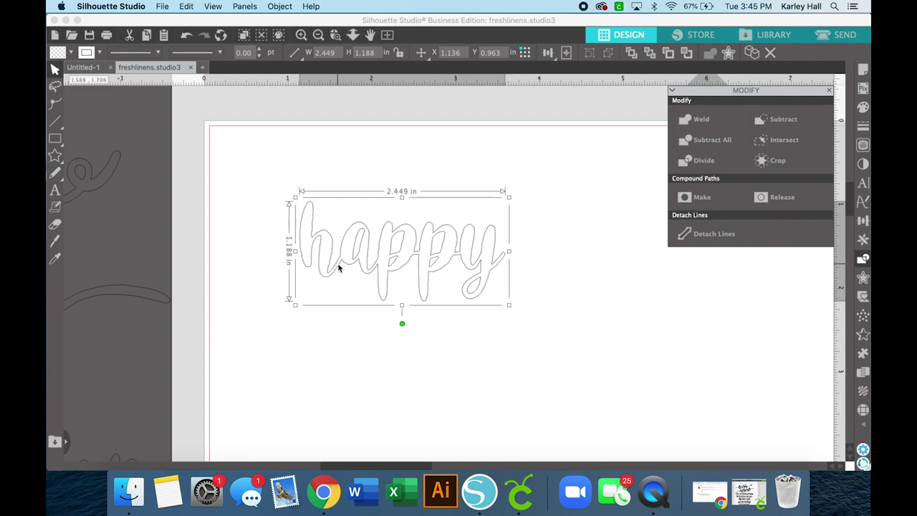
click(562, 245)
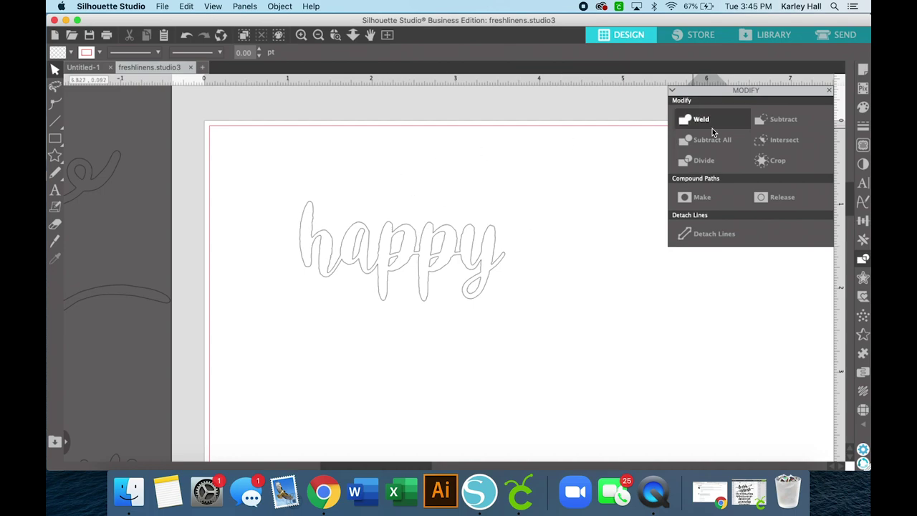
click(829, 90)
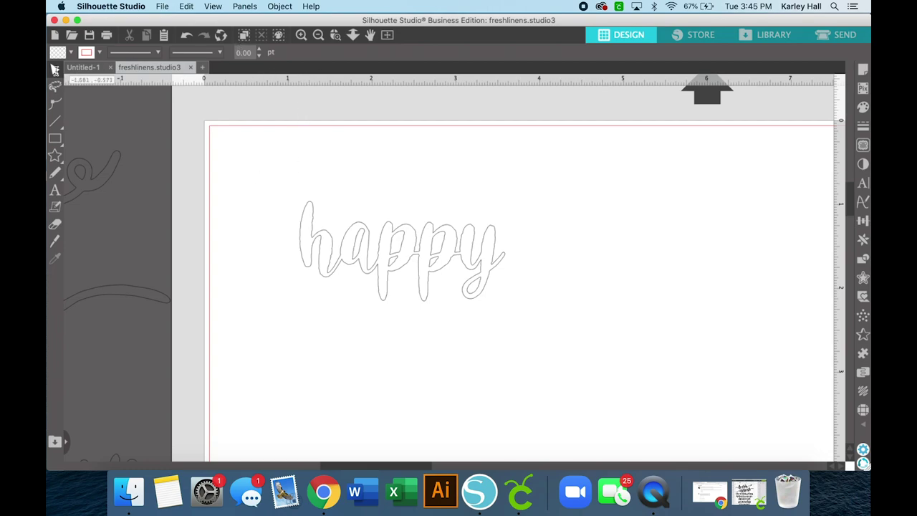
Step: Fill the whole happy word pink and make it a single compound path
drag(269, 164, 571, 340)
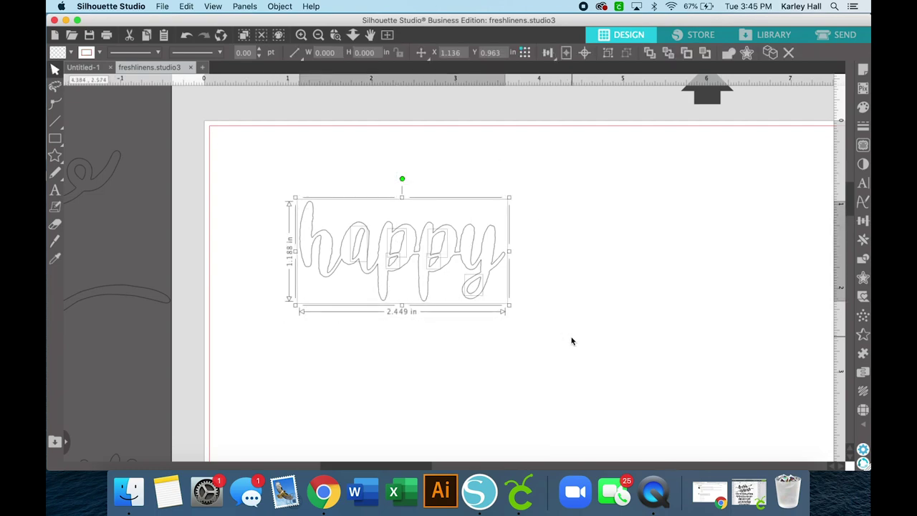
click(72, 52)
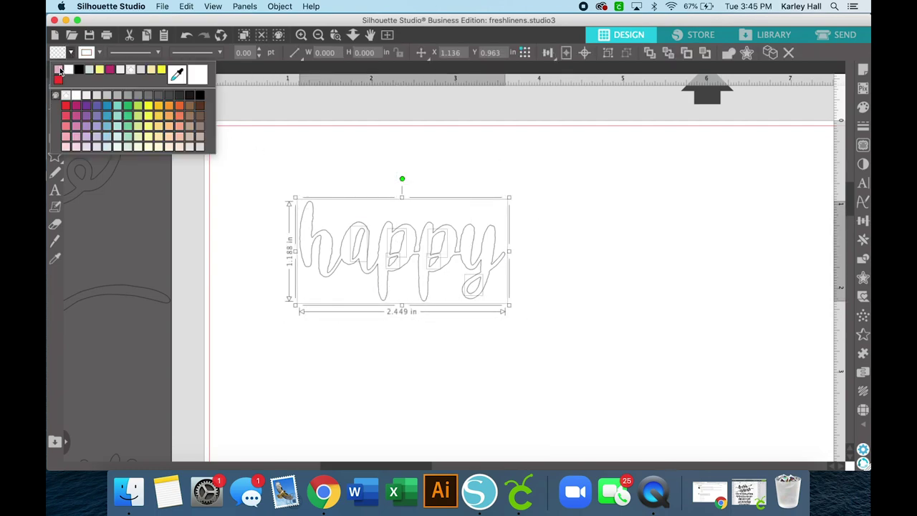
click(58, 69)
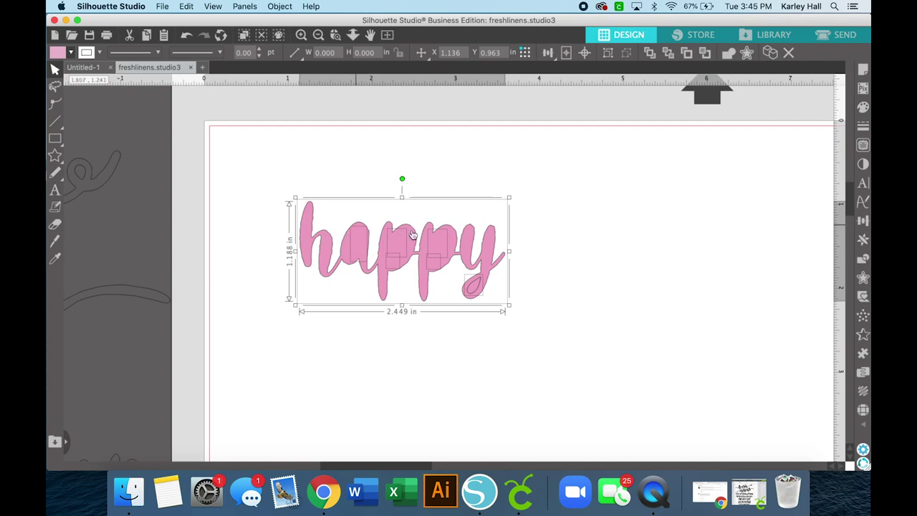
right_click(433, 256)
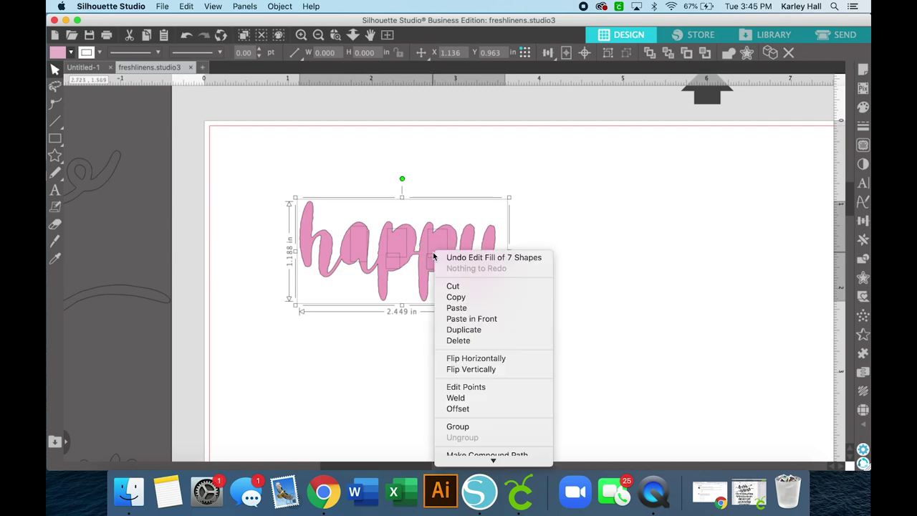
click(489, 388)
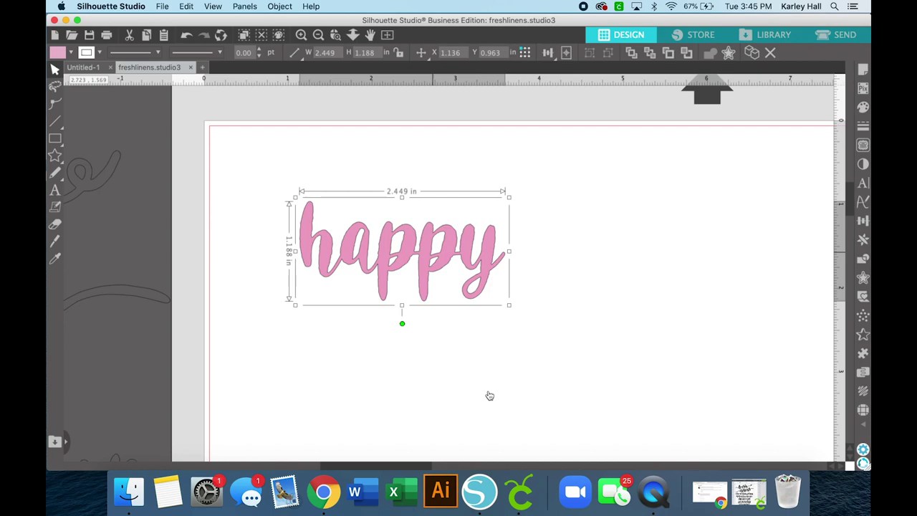
Step: Move the pink happy to the page's top-left, scale it to 3.694 × 1.792 in, and zoom out
drag(384, 252, 332, 196)
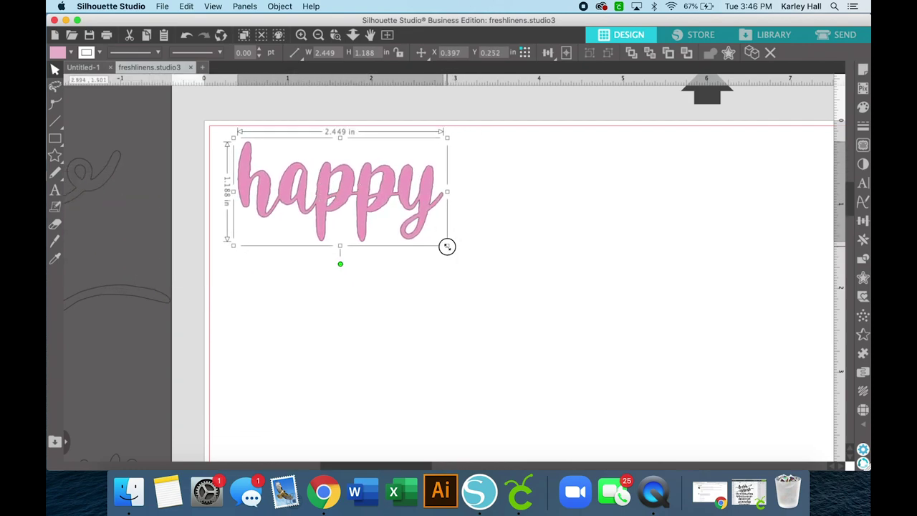
drag(447, 247, 548, 309)
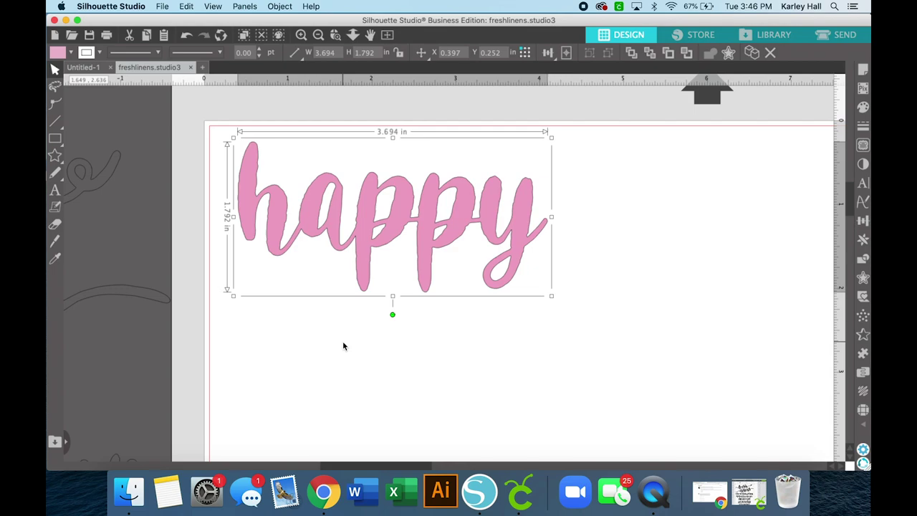
click(319, 35)
click(318, 35)
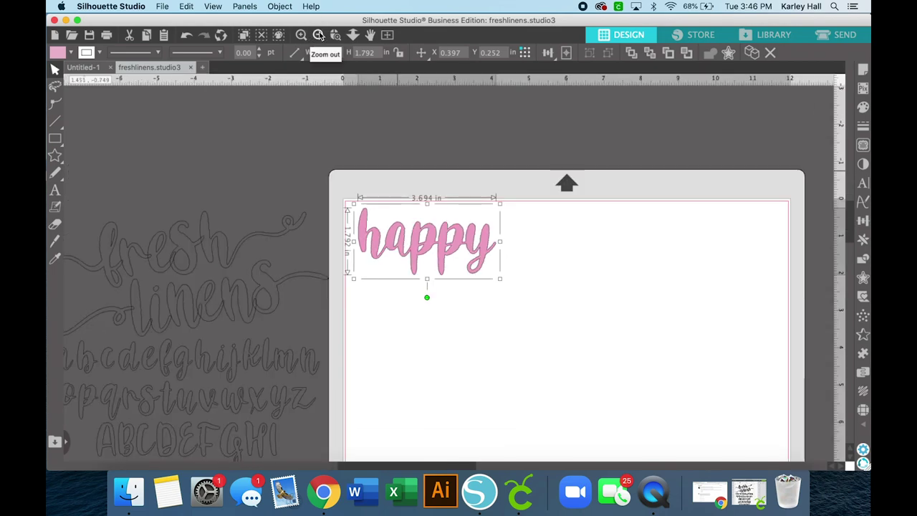
click(318, 35)
scroll(219, 360, down, 3)
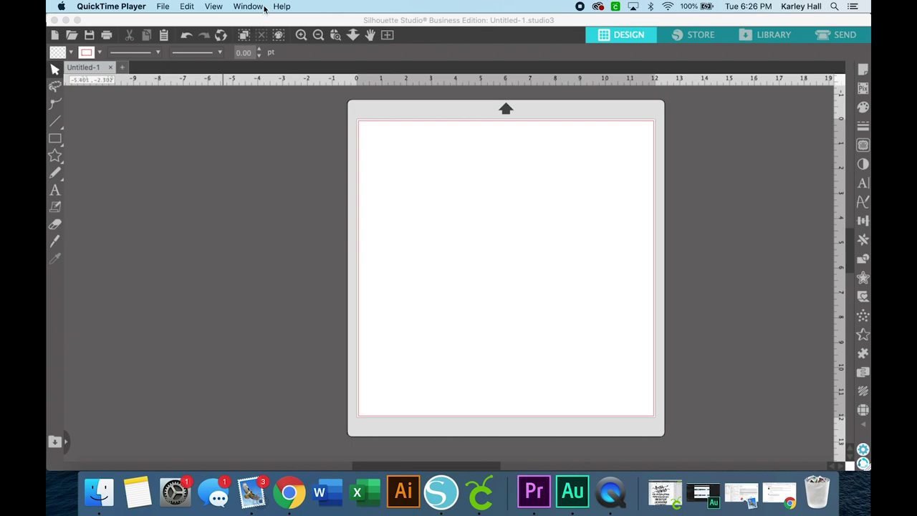
Step: Import freshlinens.svg into the Untitled-1 design by dragging it in from the desktop
drag(253, 18, 324, 8)
click(63, 14)
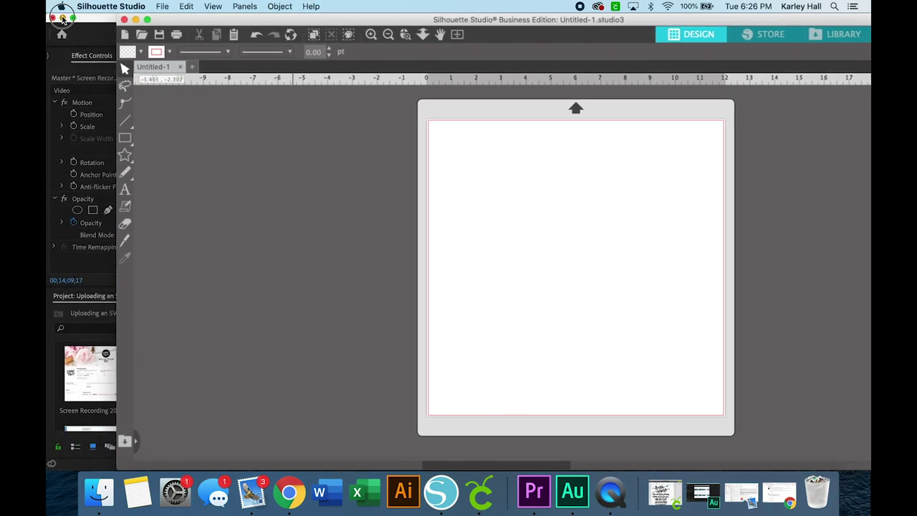
drag(73, 92, 340, 192)
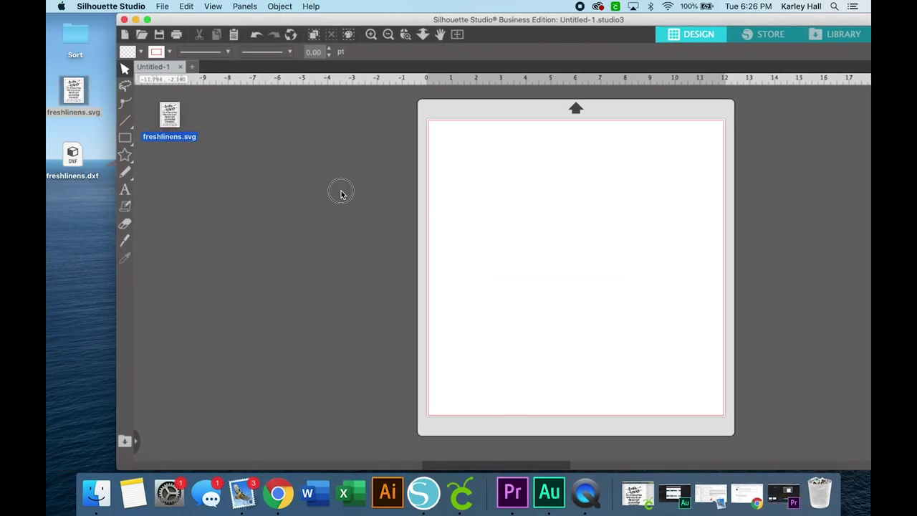
drag(357, 20, 284, 16)
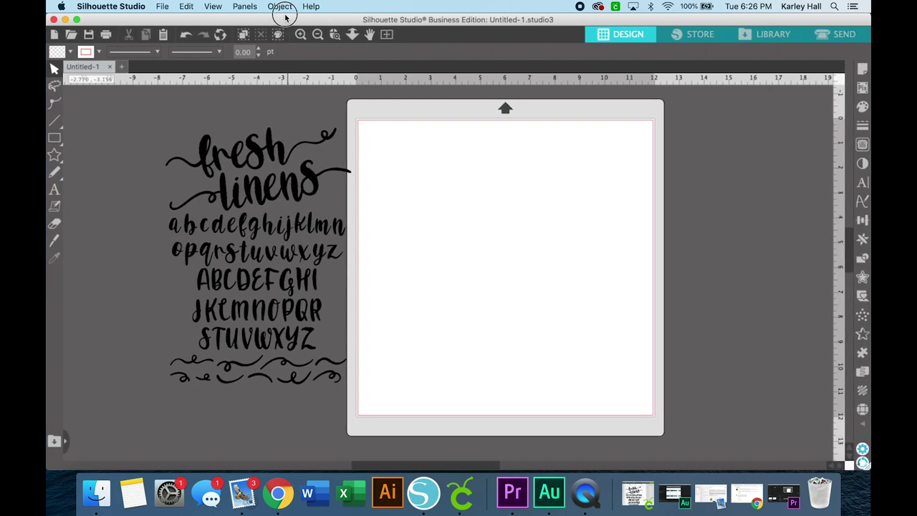
Step: Ungroup the Fresh Linens alphabet into separate letters
click(265, 147)
drag(265, 147, 251, 143)
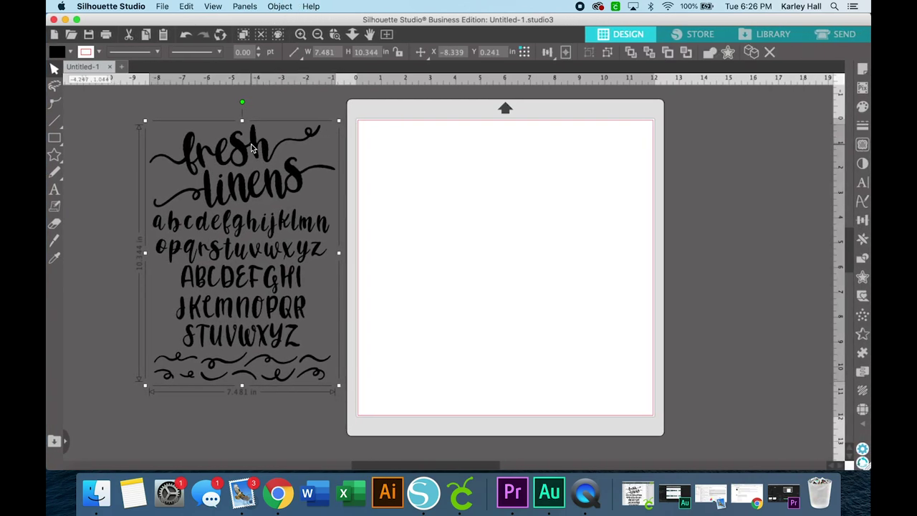
right_click(251, 143)
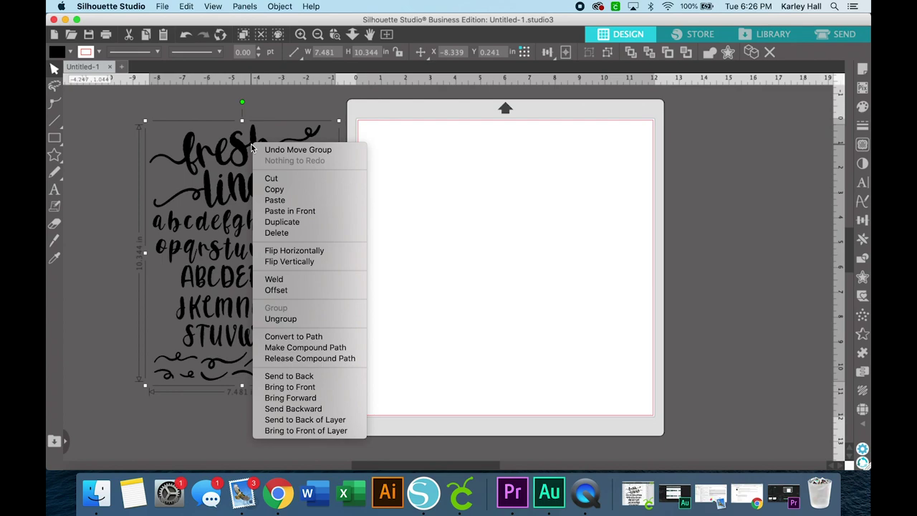
click(280, 318)
click(413, 217)
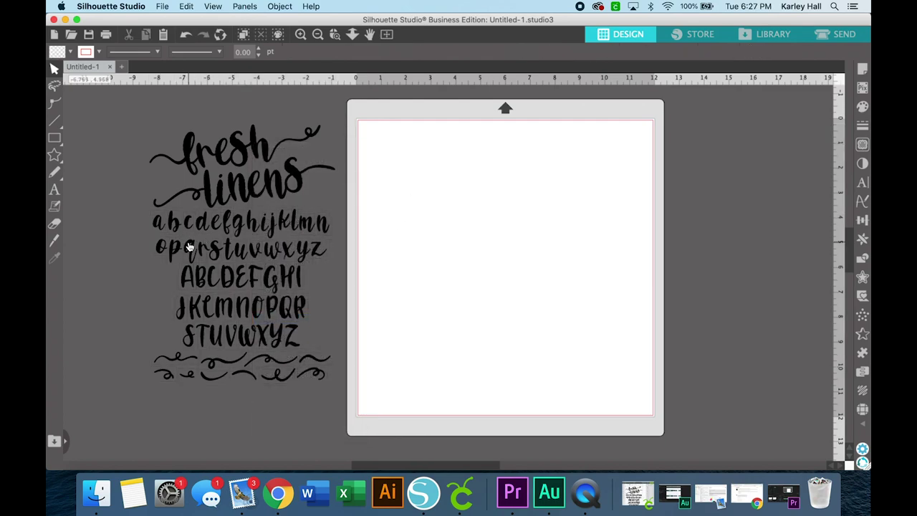
Step: Place copies of the h, a, p, p and y glyphs on the mat to spell happy
click(252, 225)
drag(252, 225, 399, 155)
click(170, 250)
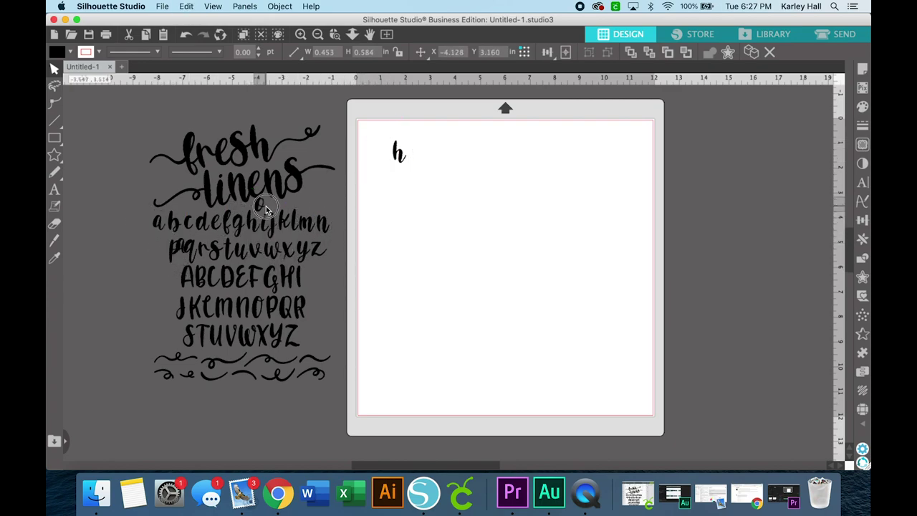
click(185, 244)
key(super+c)
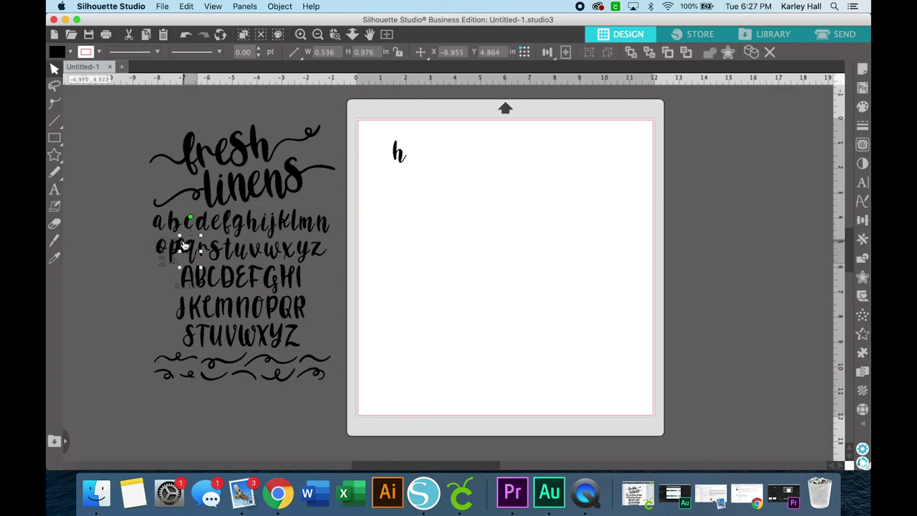
drag(188, 244, 412, 159)
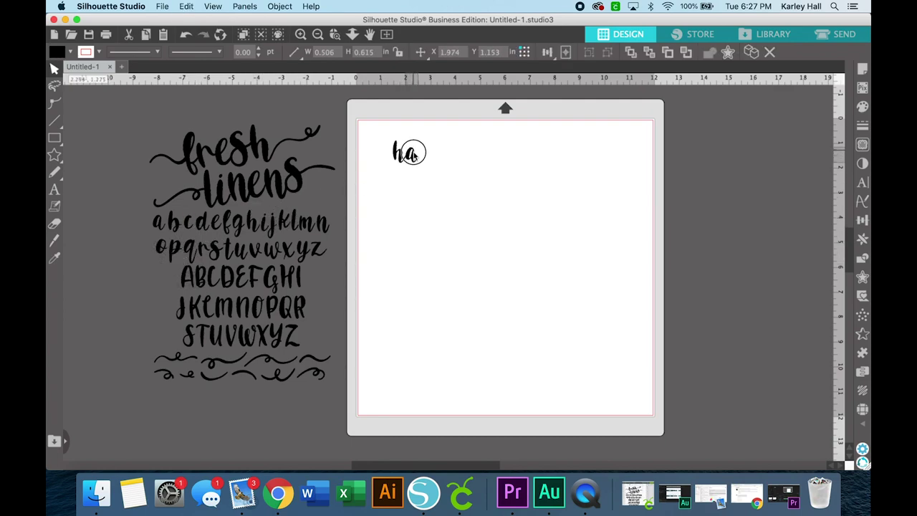
click(174, 249)
key(super+c)
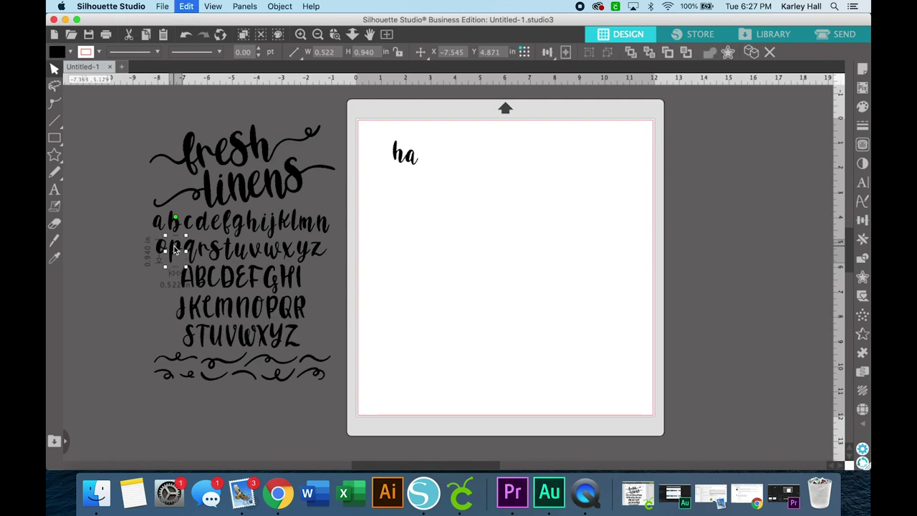
drag(175, 251, 419, 173)
key(super+v)
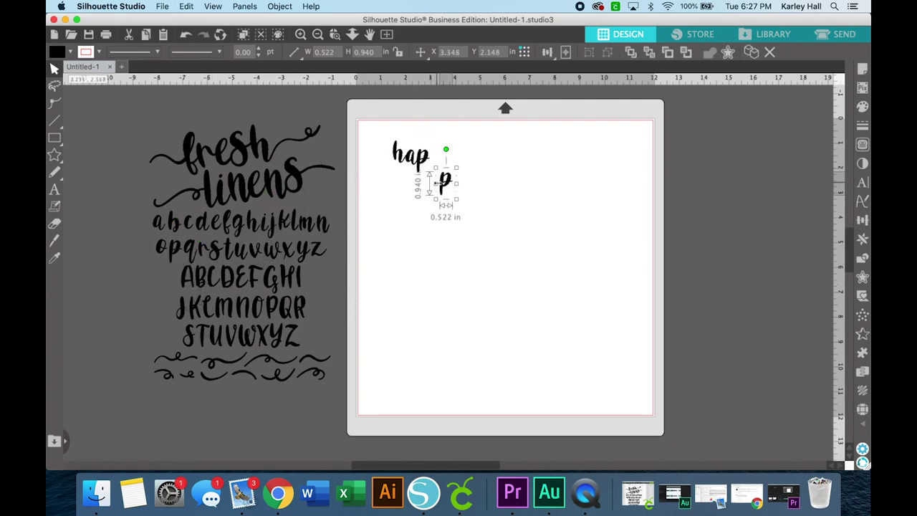
drag(443, 170, 432, 166)
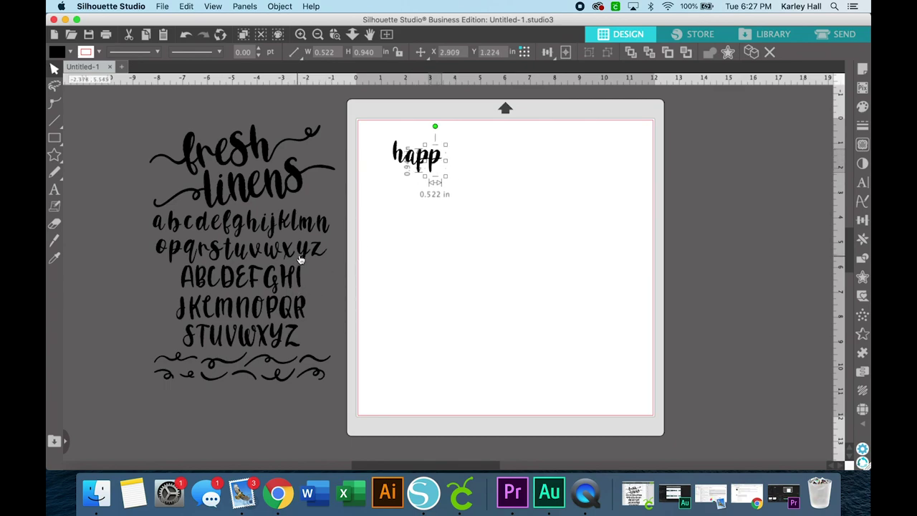
drag(307, 262, 445, 165)
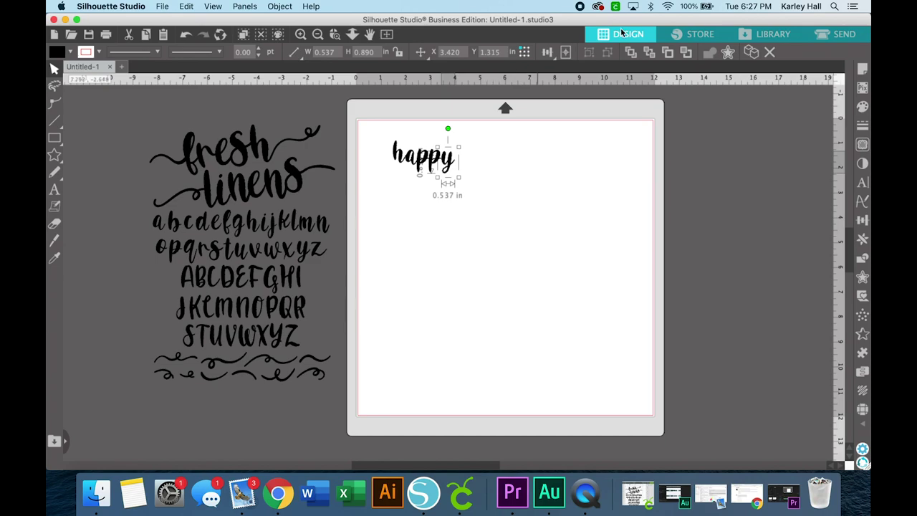
Step: Zoom in on happy, nudge the y into line, and select all its letters
click(300, 34)
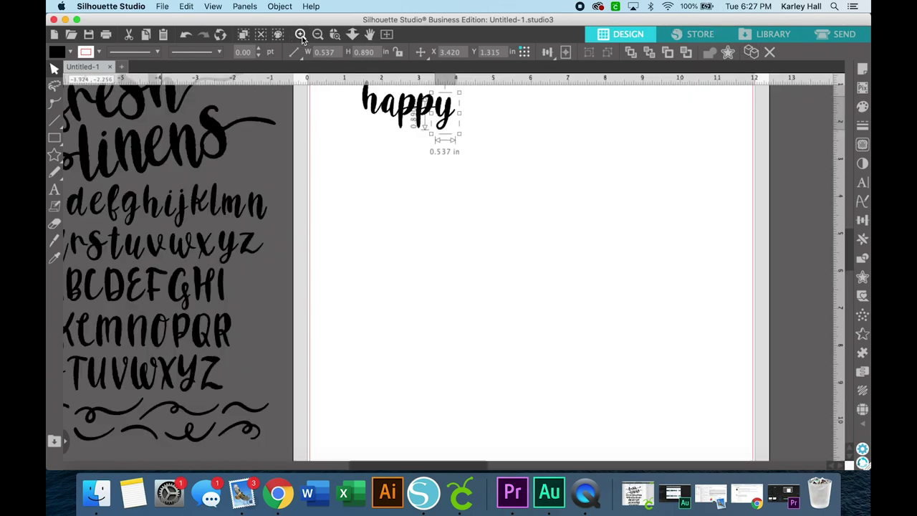
scroll(384, 172, up, 3)
scroll(385, 172, up, 3)
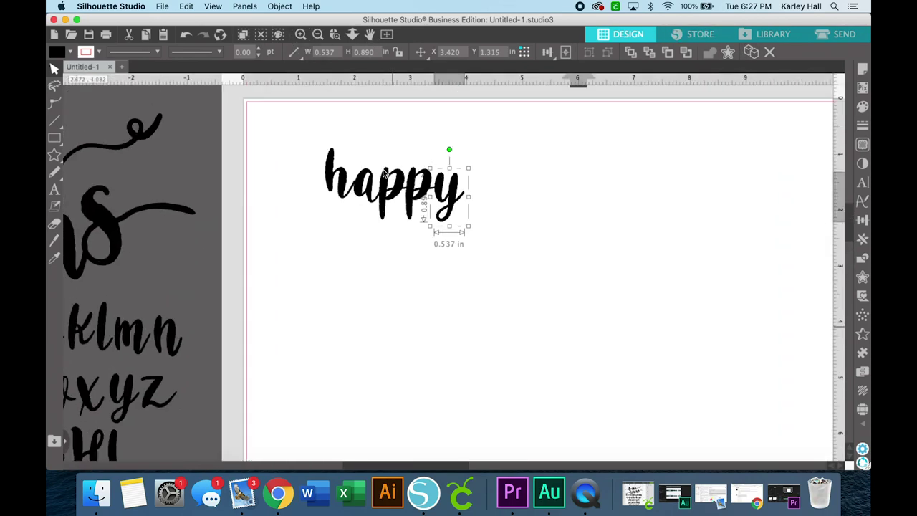
click(337, 201)
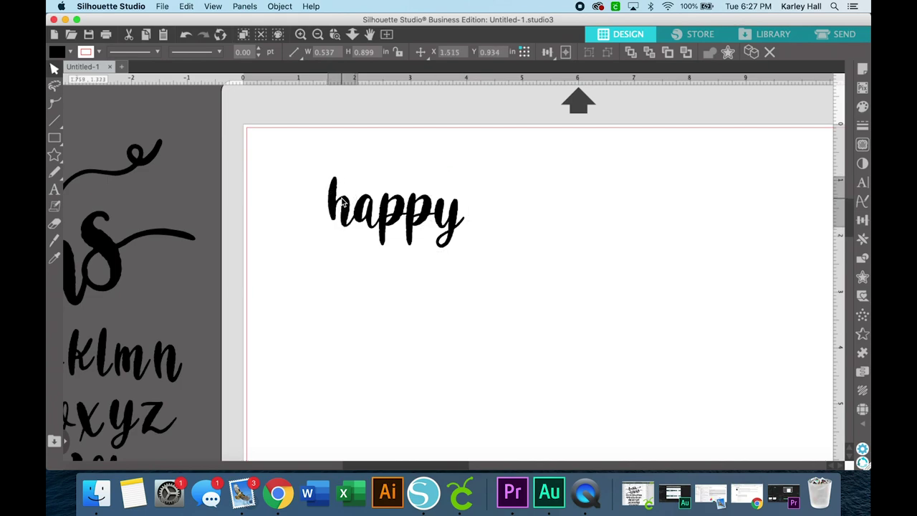
click(383, 214)
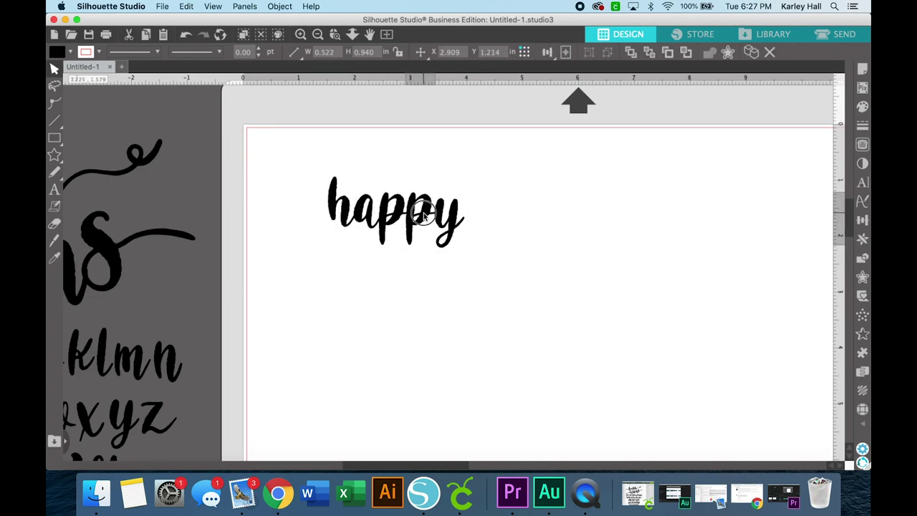
click(451, 212)
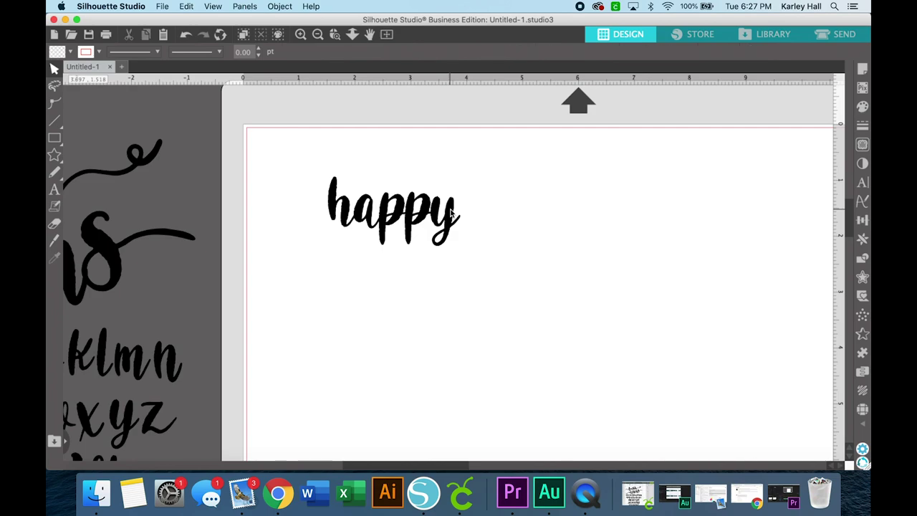
drag(450, 213, 451, 209)
click(505, 214)
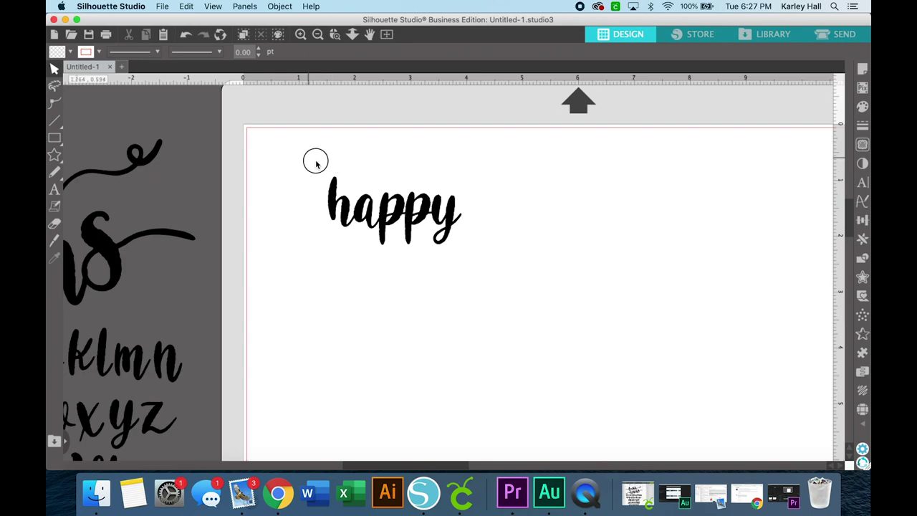
drag(315, 160, 508, 280)
Step: Enlarge happy to 5.598 in wide and fill it pink
drag(469, 256, 646, 343)
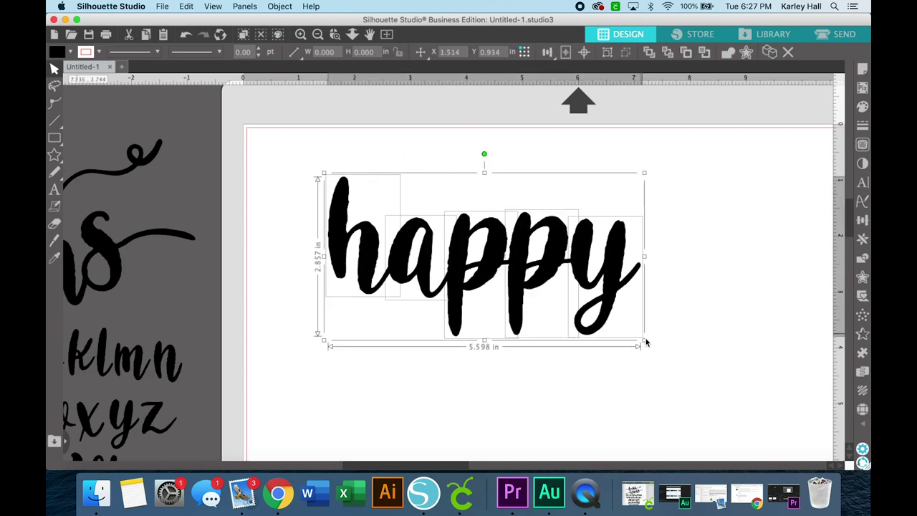
click(99, 51)
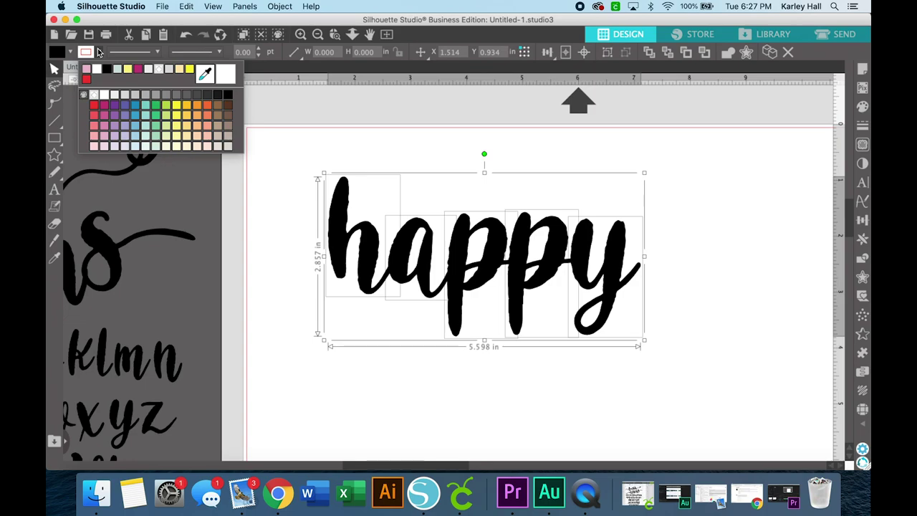
click(99, 52)
click(70, 51)
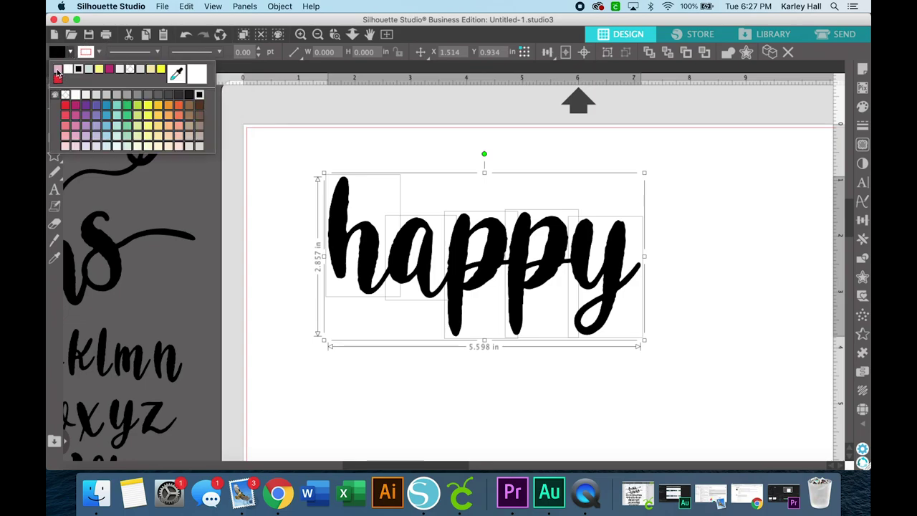
click(57, 71)
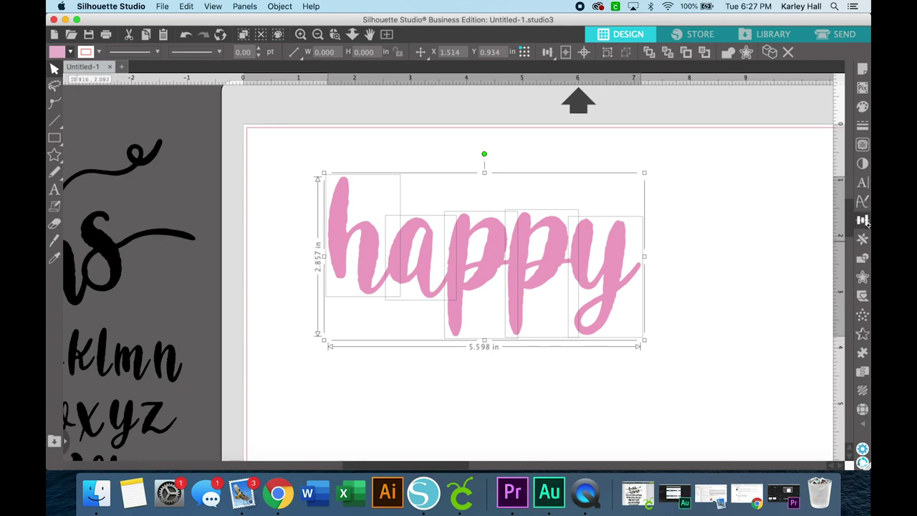
Step: Weld the happy letters into a single shape
click(862, 258)
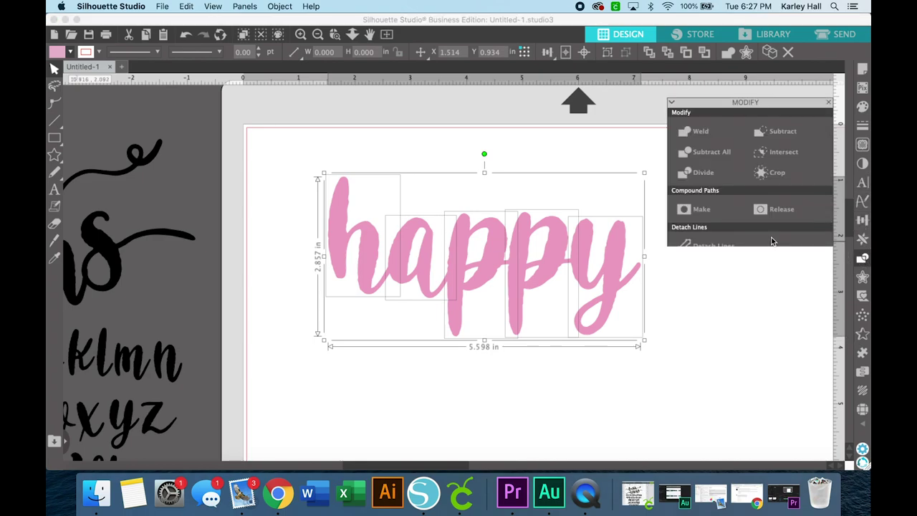
click(685, 120)
click(599, 136)
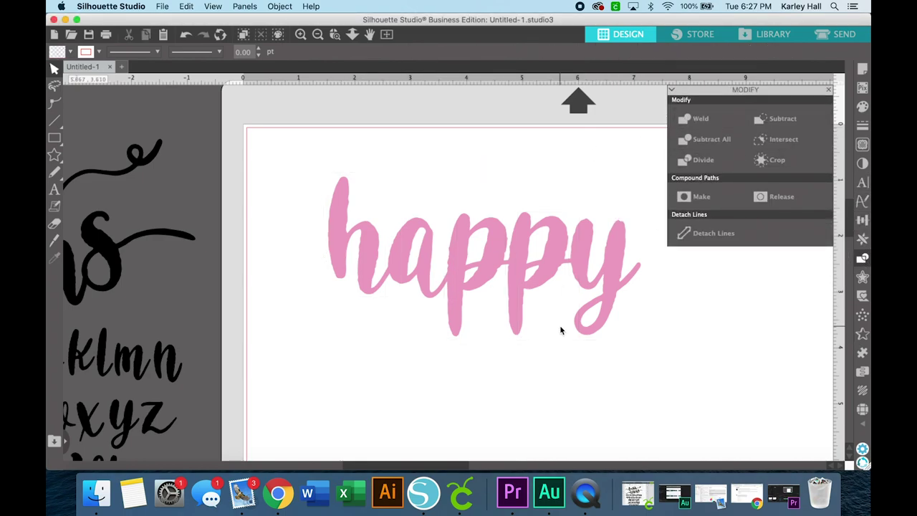
click(539, 269)
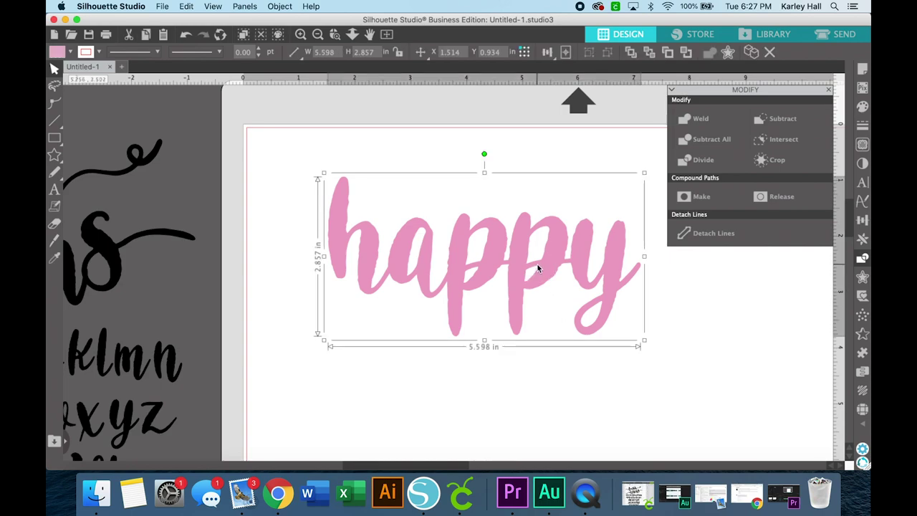
click(829, 89)
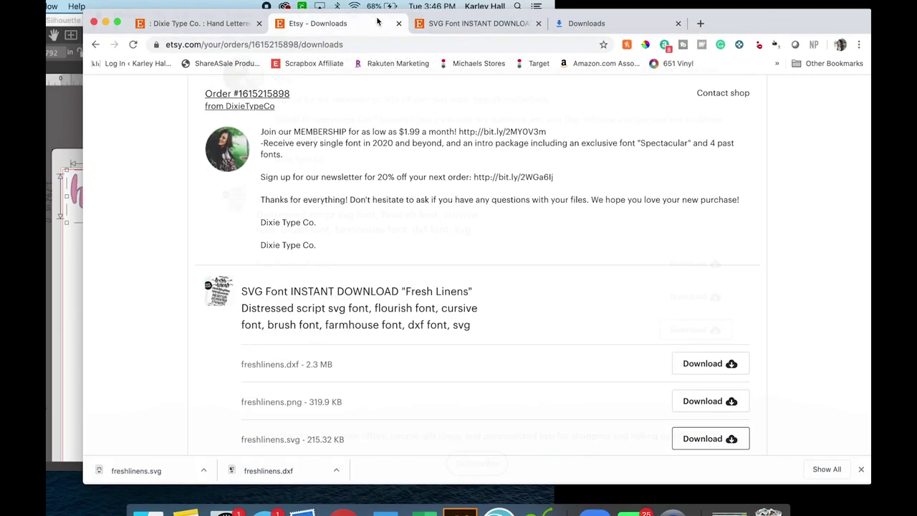
Step: Switch to the Fresh Linens SVG font listing tab and make Chrome full screen
click(464, 23)
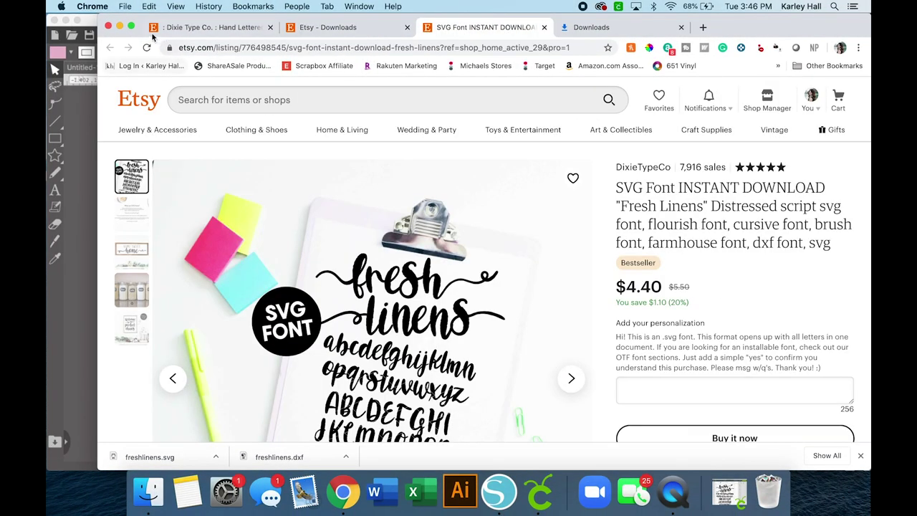
click(129, 28)
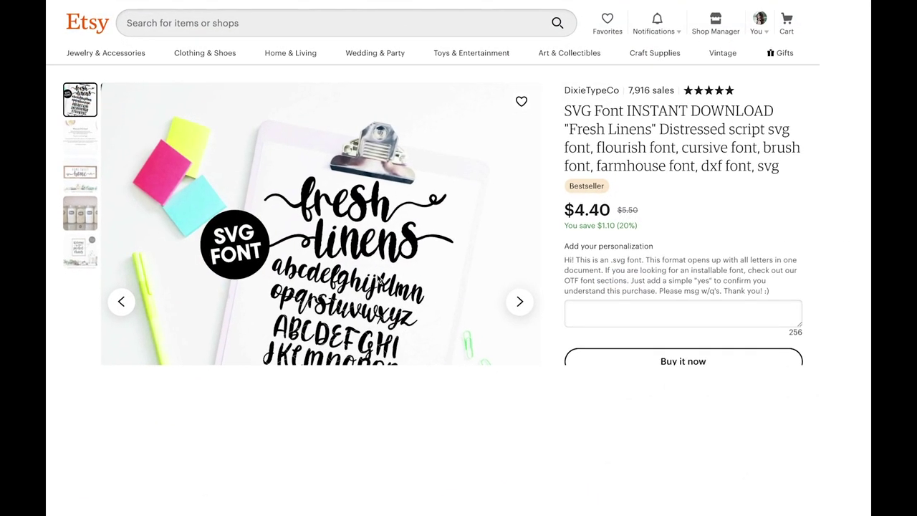